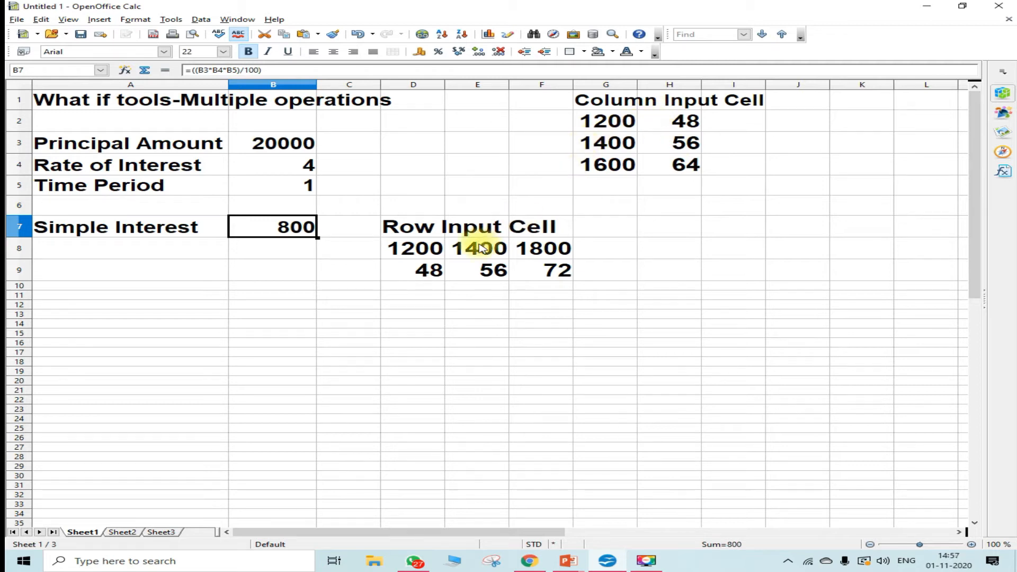
Enter the principal values 1500, 1200 and 1300 down cells J2 to J4.
click(804, 121)
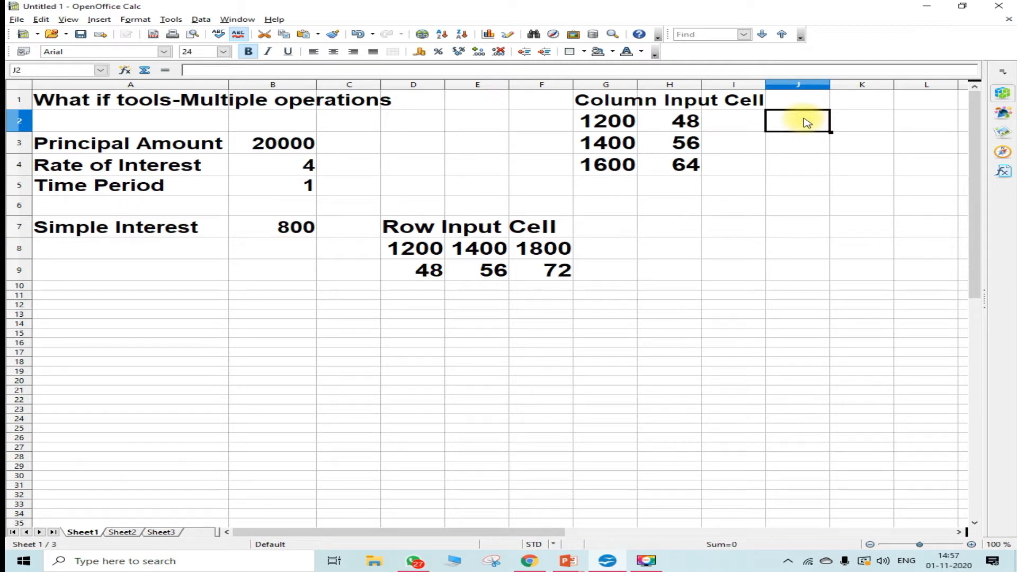
text(1500)
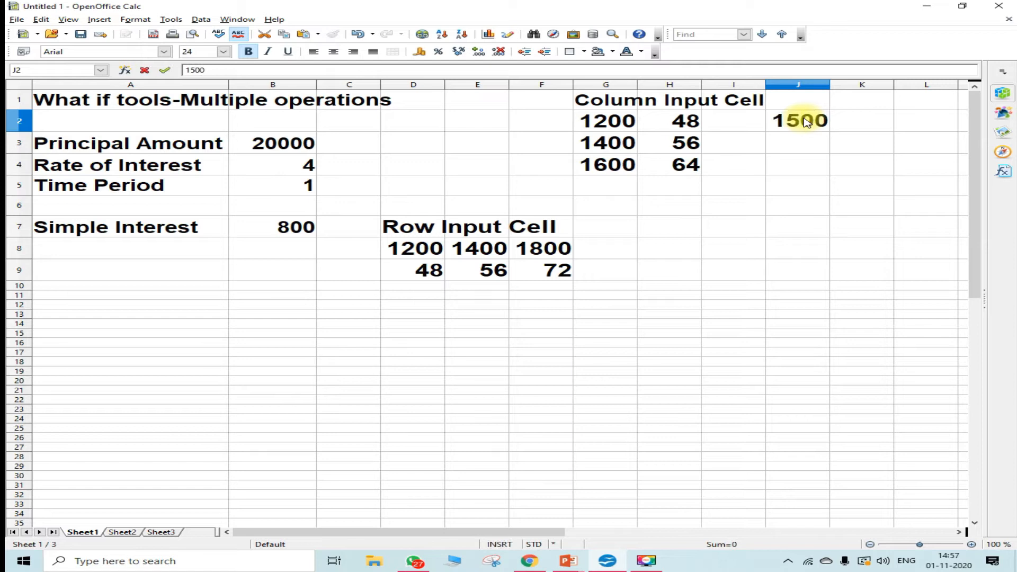
key(Return)
text(1)
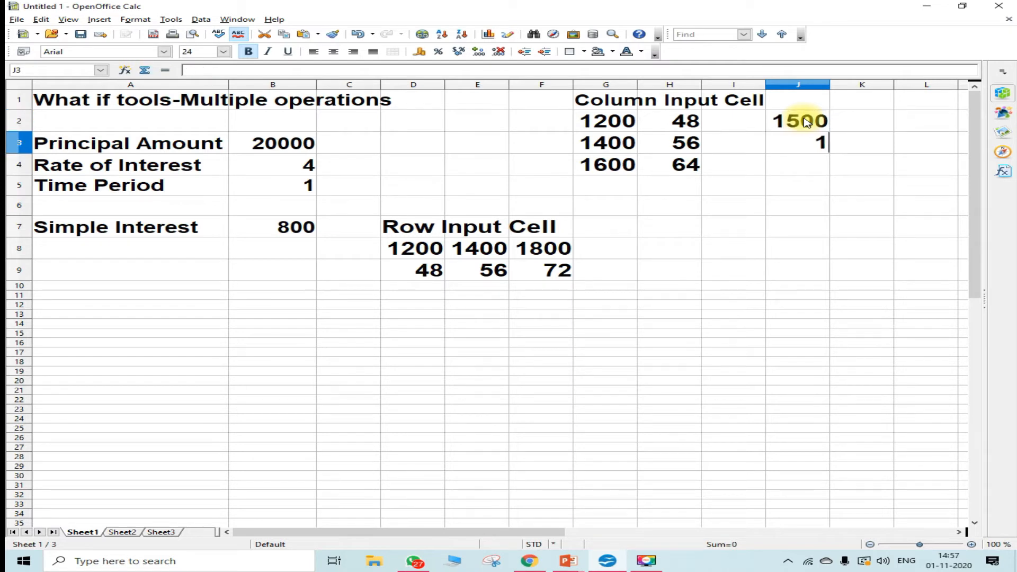
text(200)
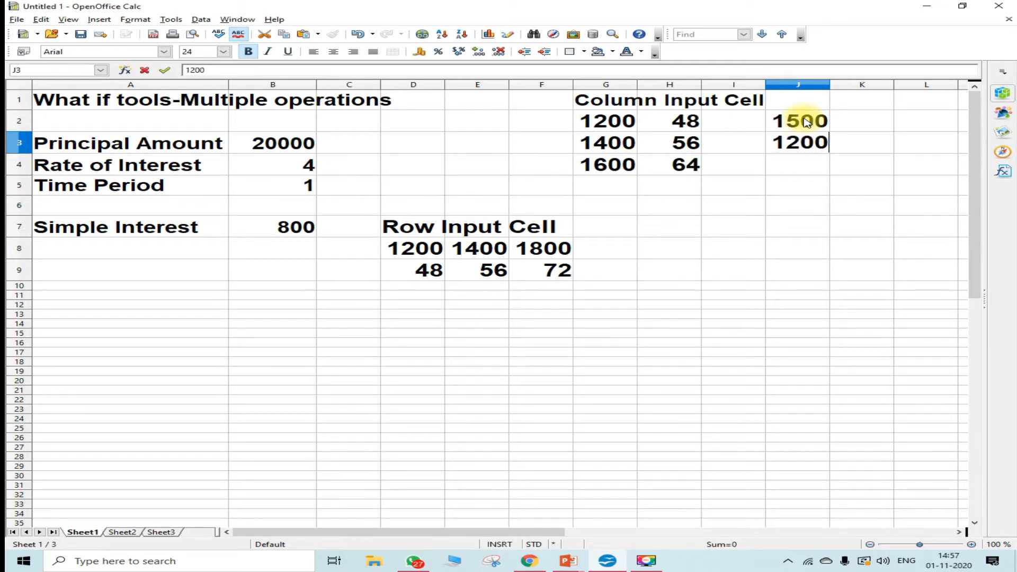
key(Return)
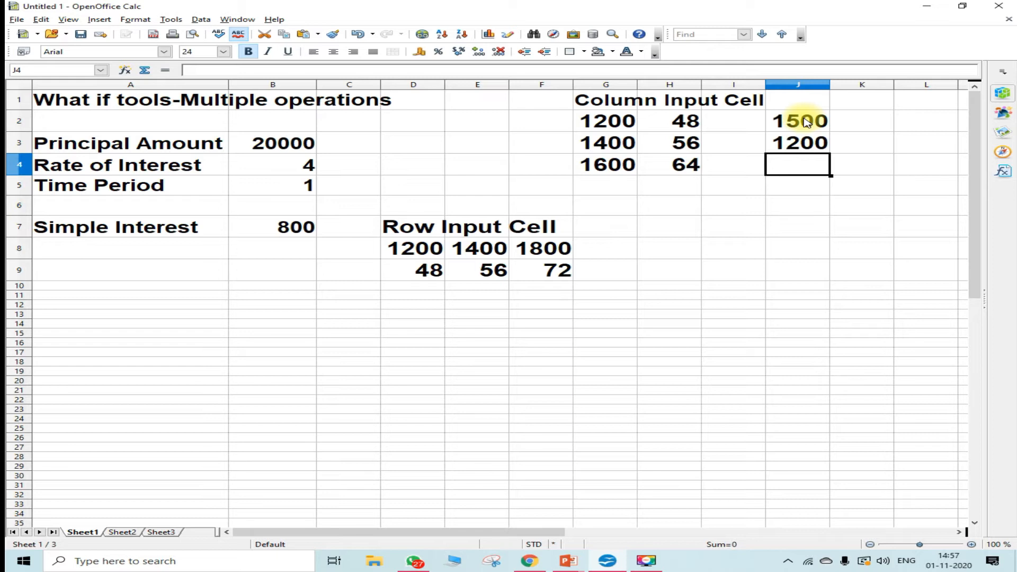
text(1300)
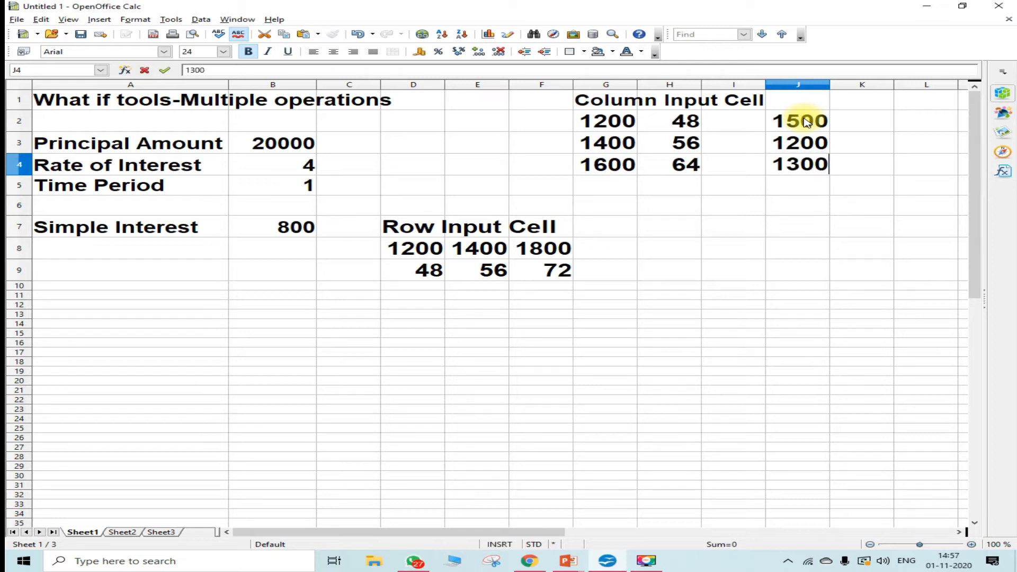
Run Multiple Operations on J2:K4 with the simple interest formula $B$7 and the principal amount $B$3 as column input cell.
drag(807, 123, 869, 170)
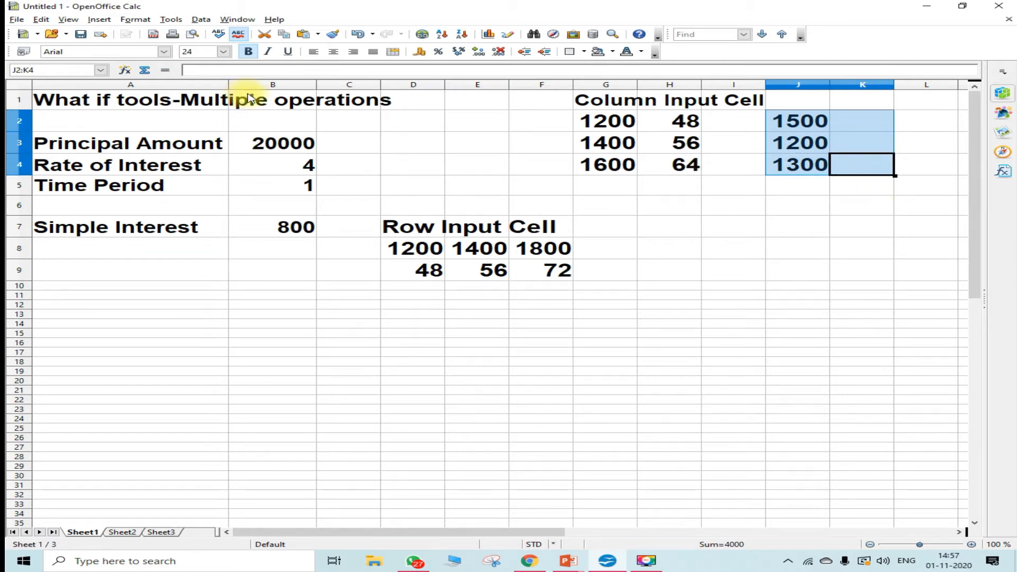
click(201, 19)
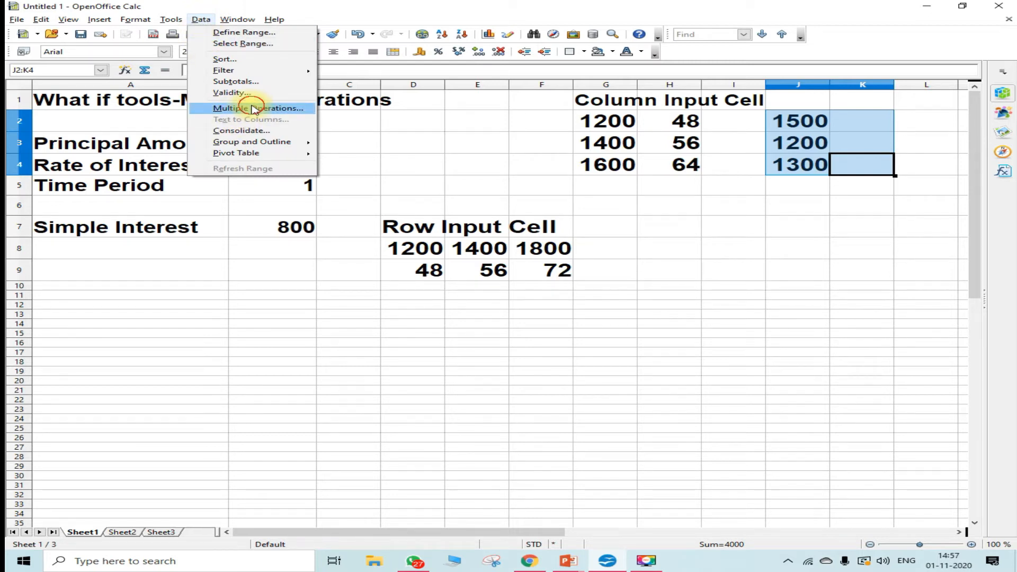
click(254, 109)
drag(527, 213, 404, 23)
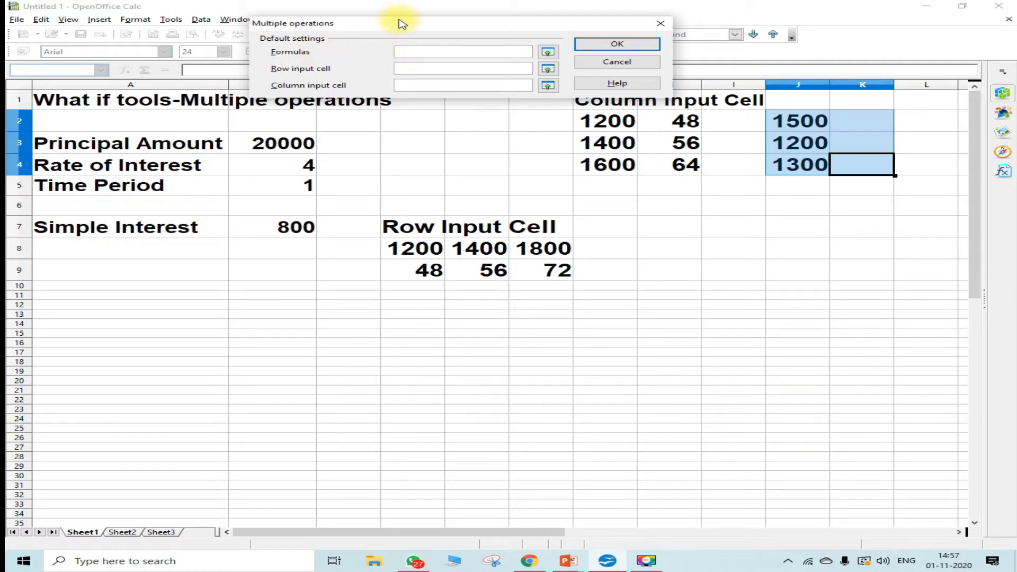
drag(402, 24, 560, 212)
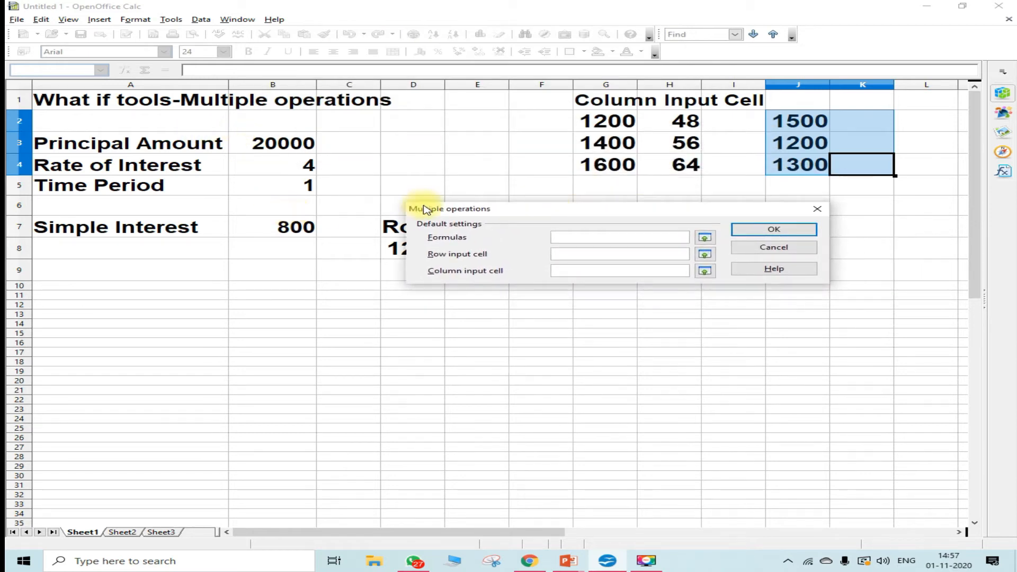
click(293, 231)
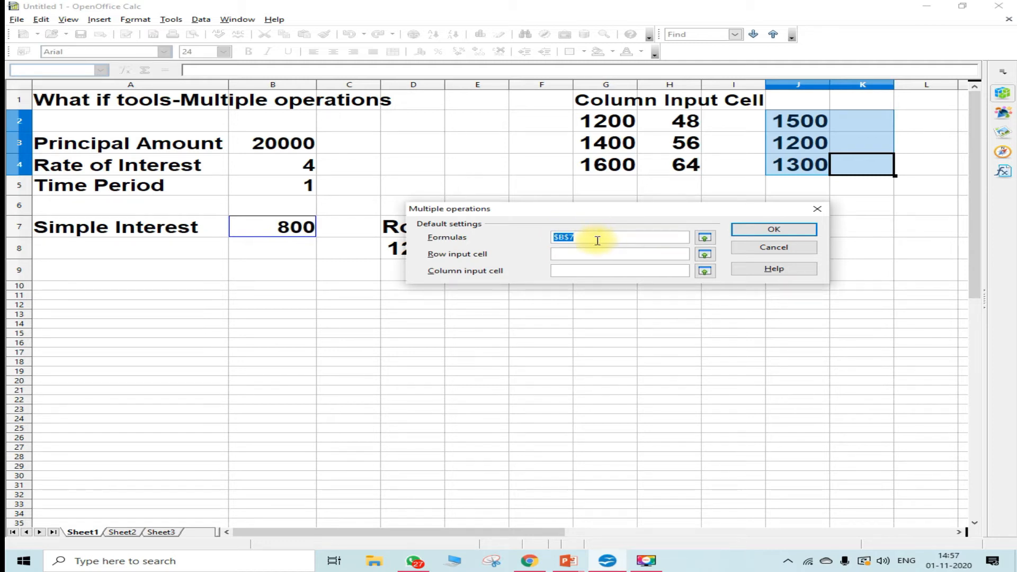
click(578, 269)
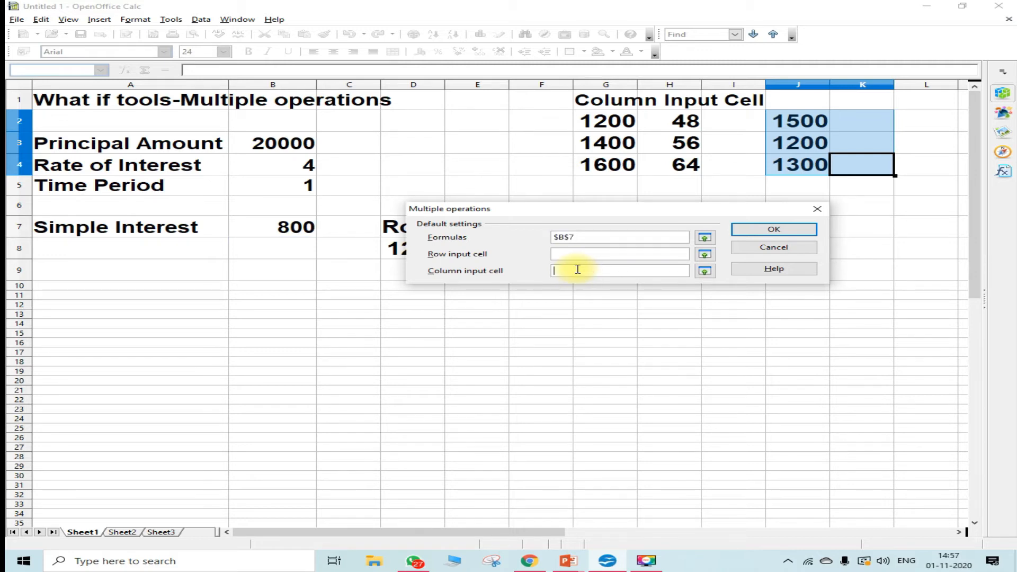
click(282, 147)
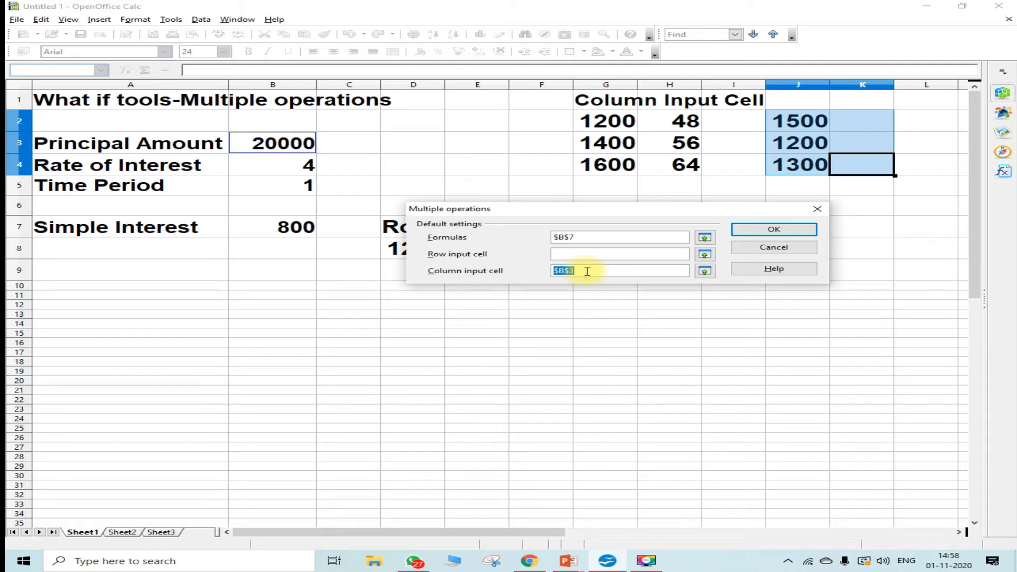
click(811, 230)
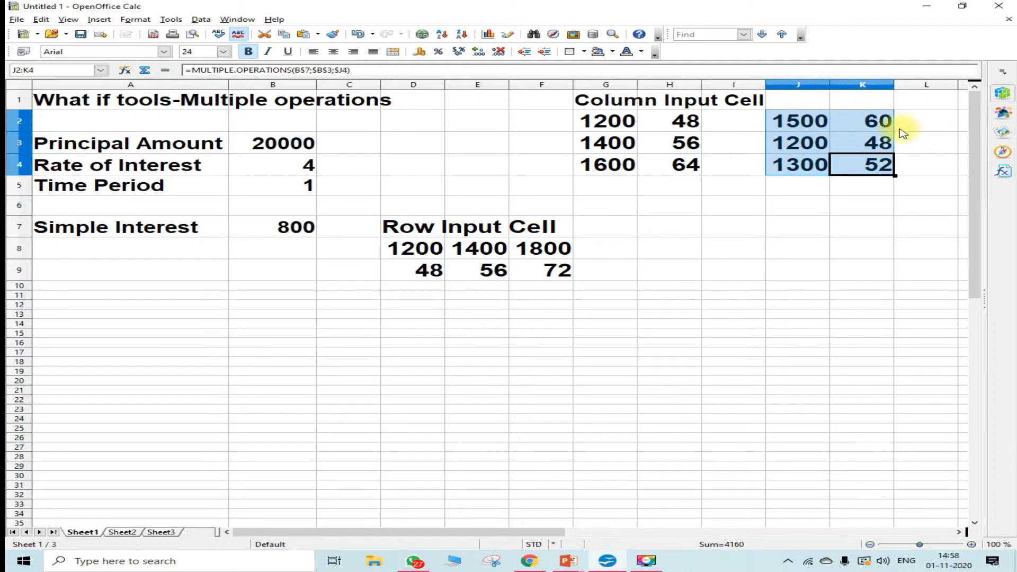
Enter the principal values 4500, 3500 and 1200 across cells H8 to J8.
click(678, 231)
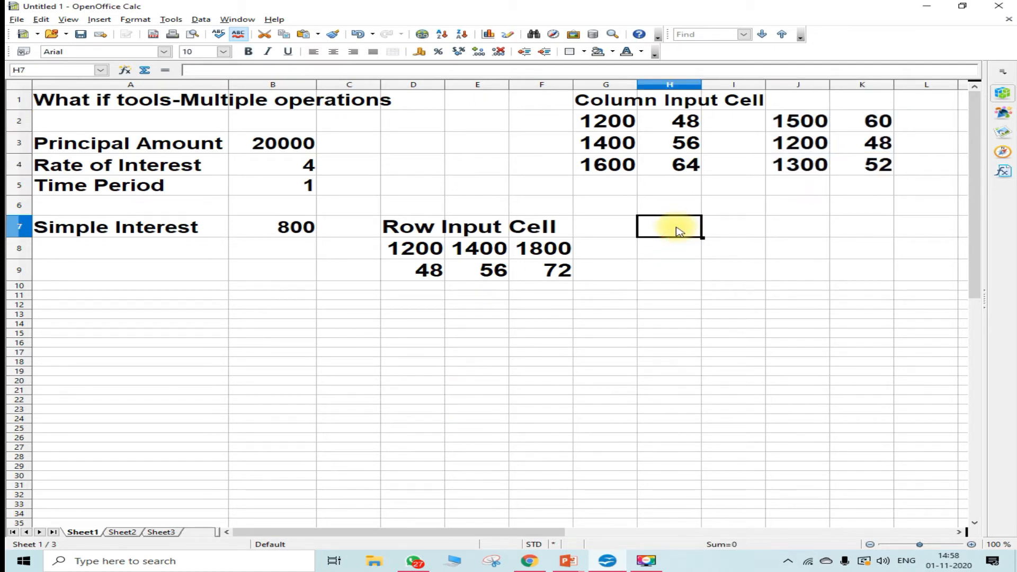
click(680, 253)
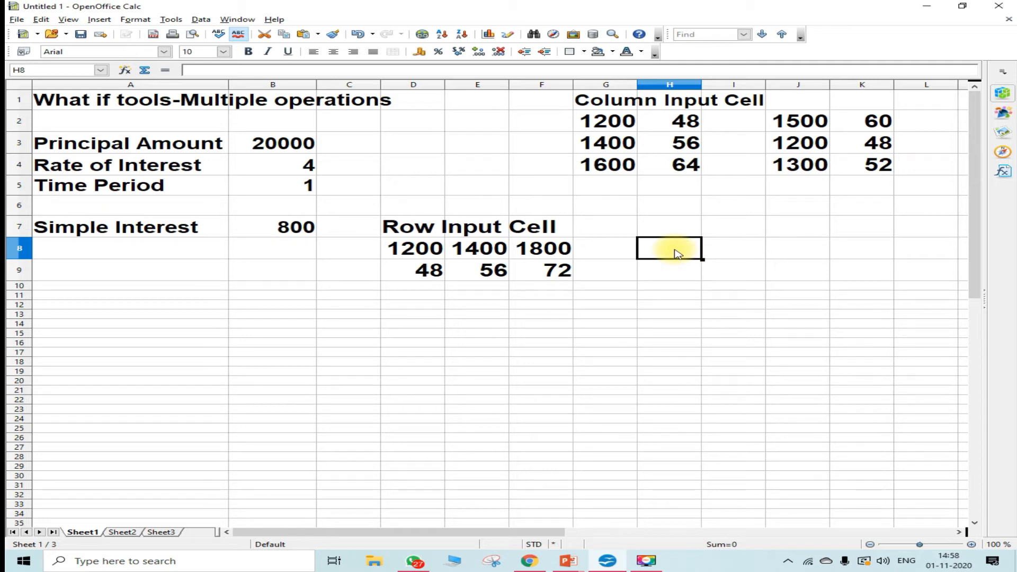
text(4500)
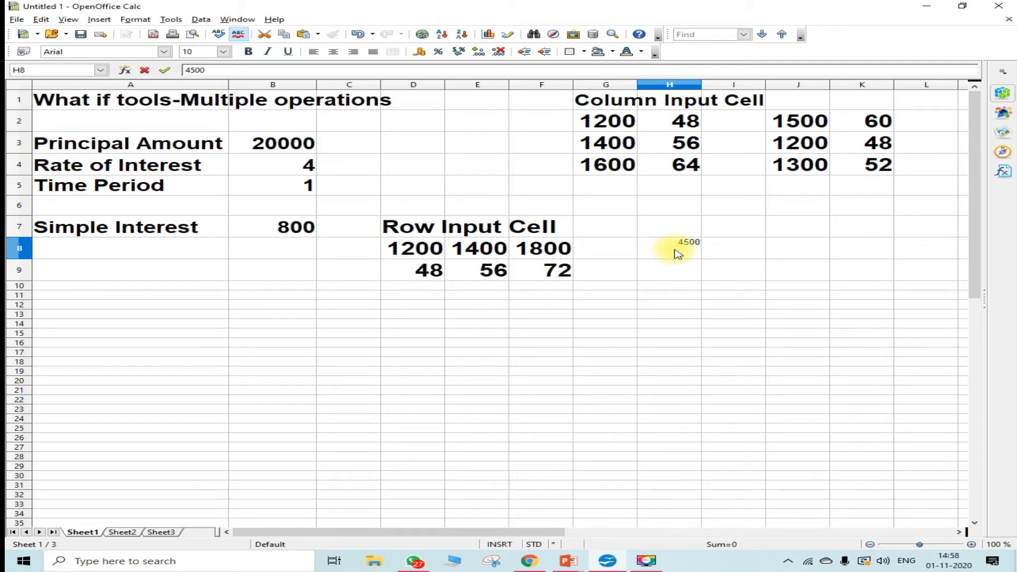
key(Tab)
text(3500)
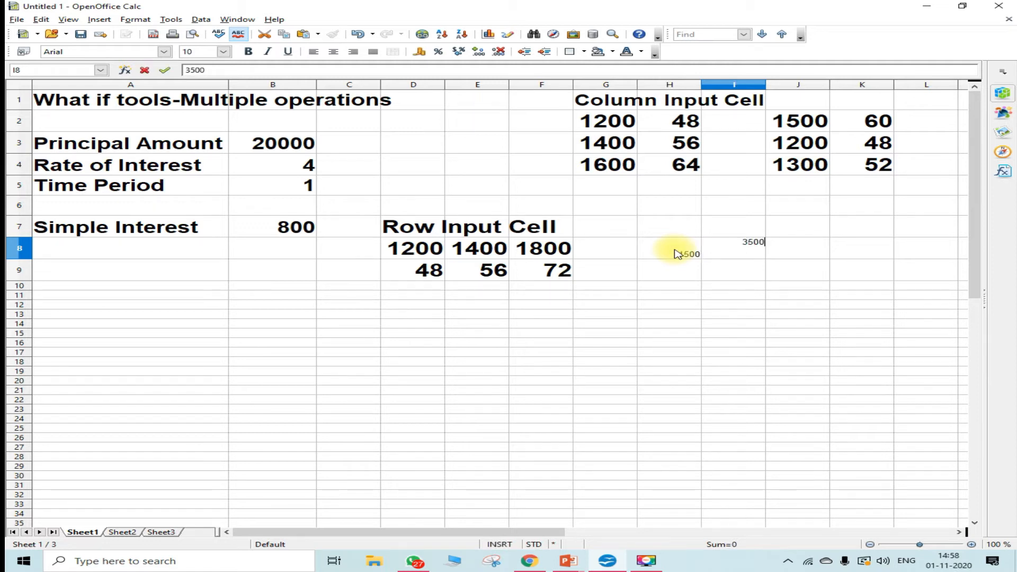
key(Tab)
text(1200)
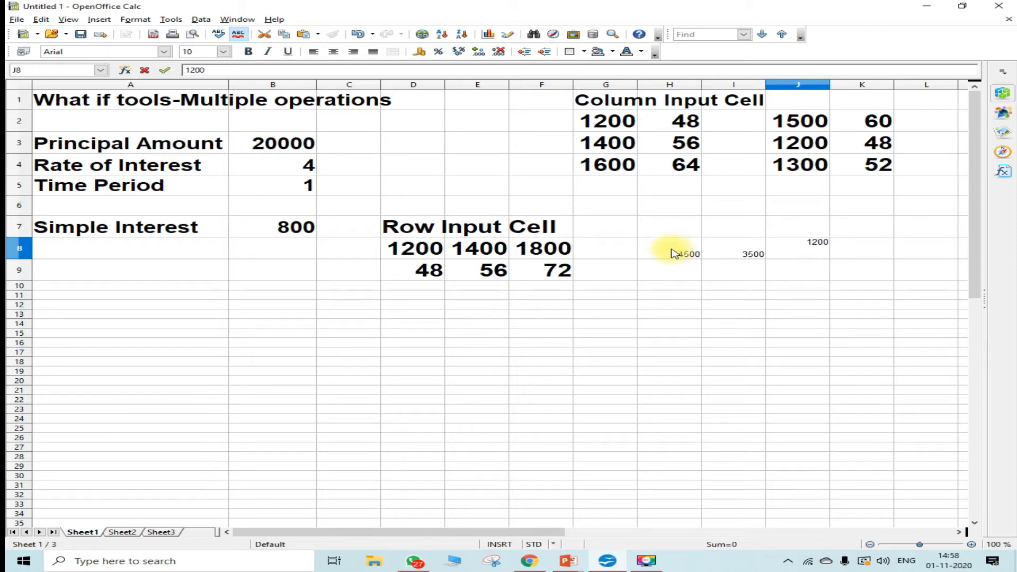
Format the range H8:J11 in bold with font size 22.
drag(676, 254, 799, 297)
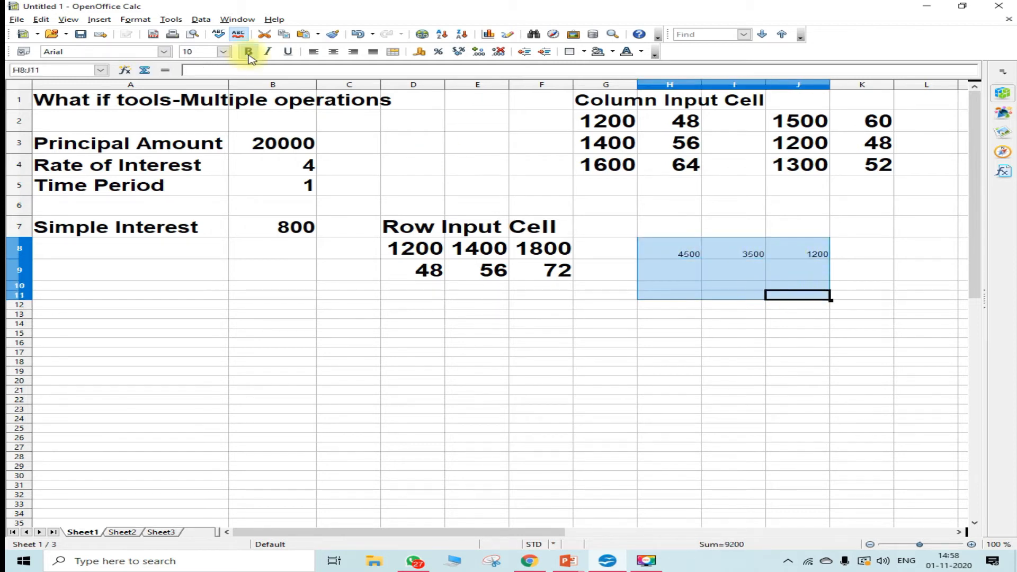
click(224, 53)
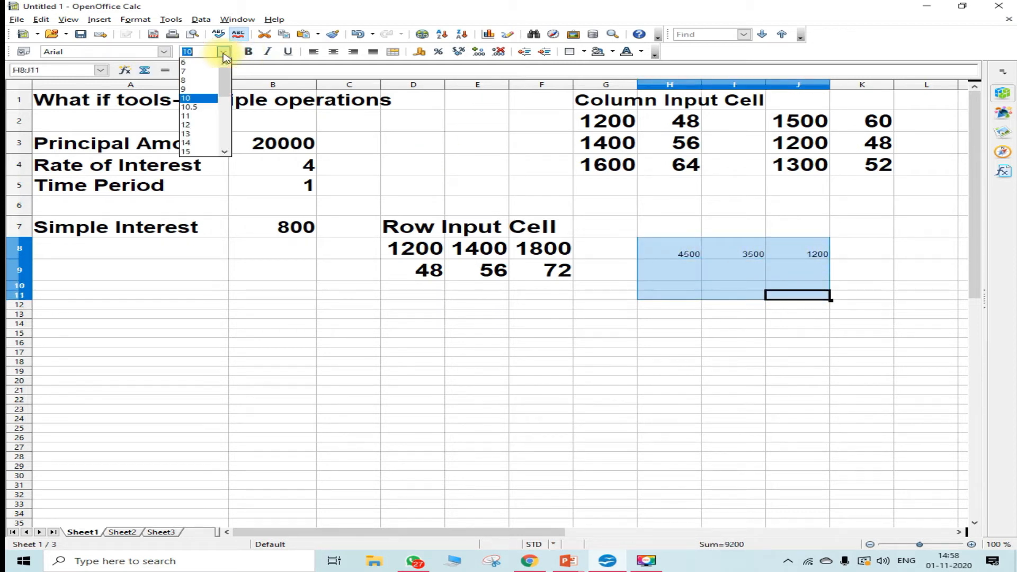
scroll(225, 154, down, 2)
click(203, 151)
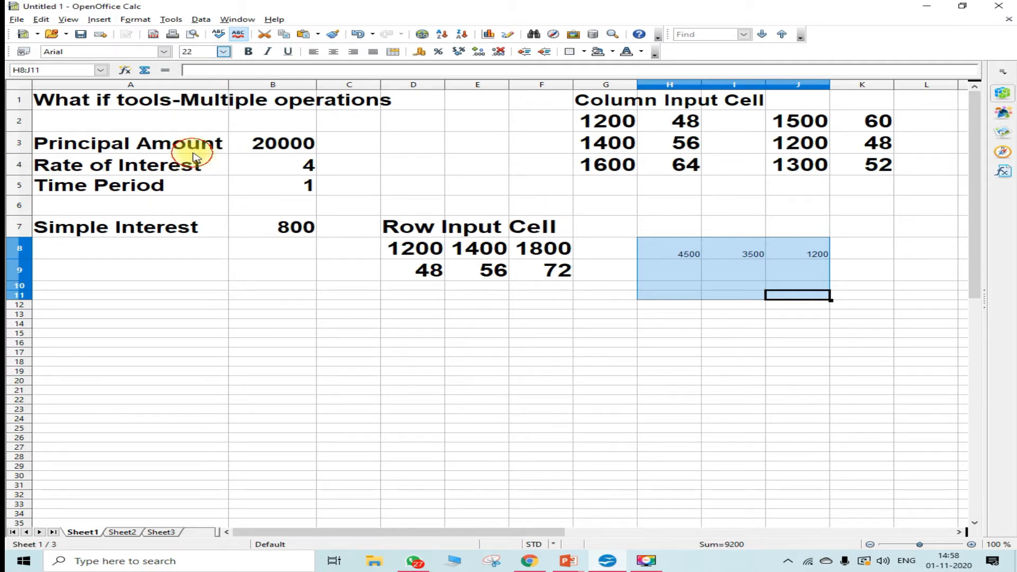
click(248, 52)
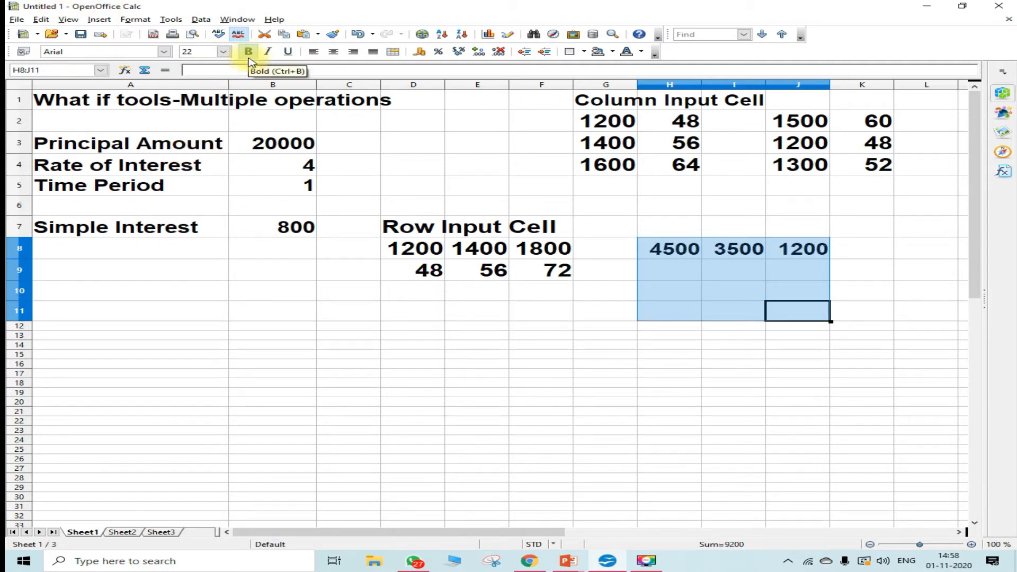
click(666, 346)
Run Multiple Operations on H8:J9 with the simple interest formula $B$7 and the principal amount $B$3 as row input cell.
drag(644, 249, 821, 280)
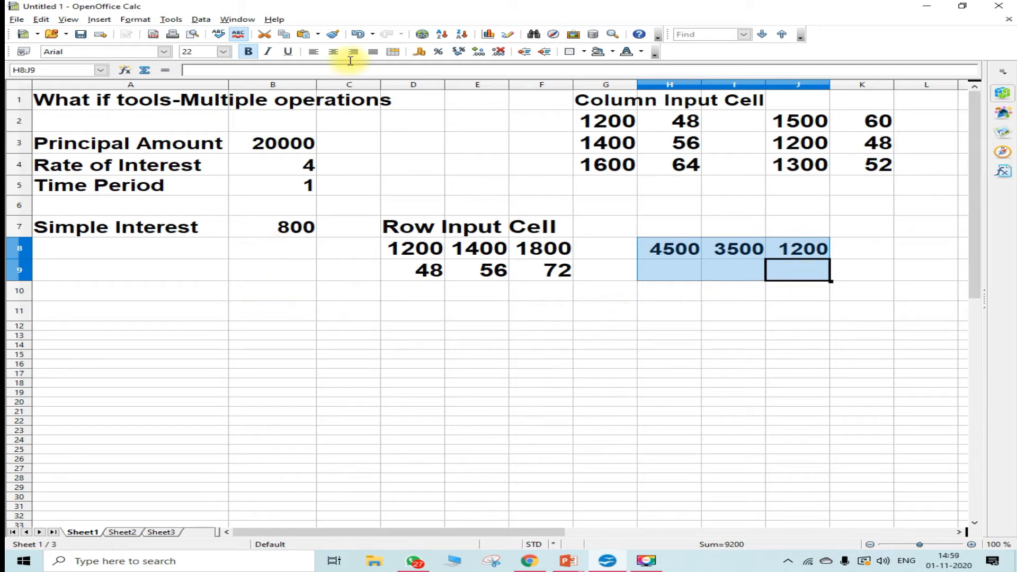
click(202, 21)
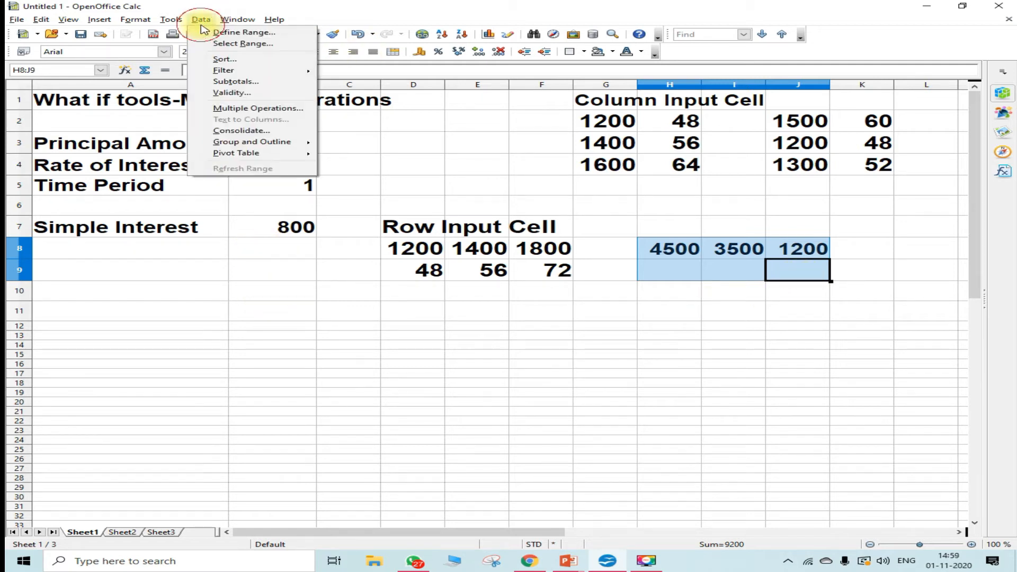
click(247, 108)
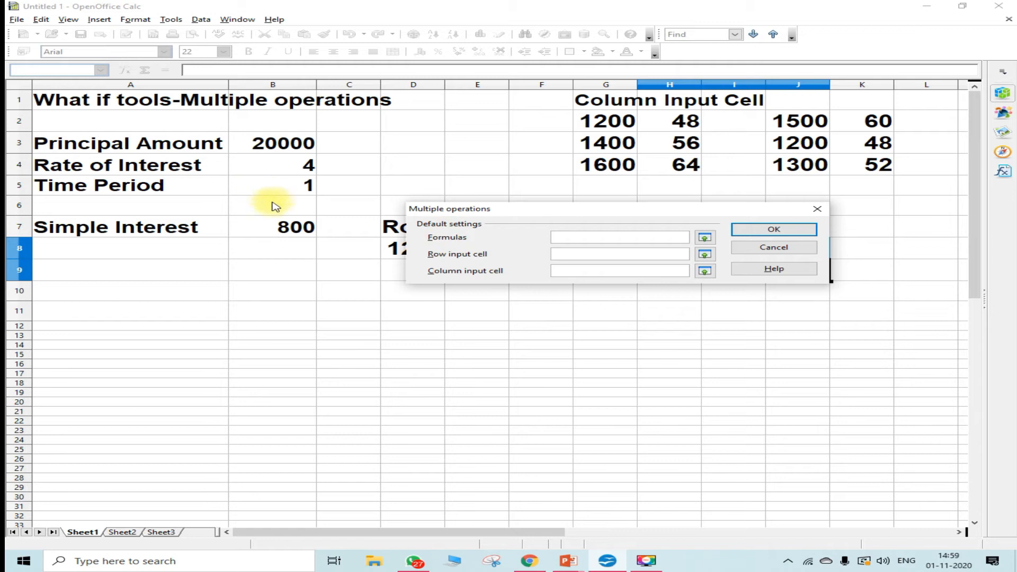
click(281, 227)
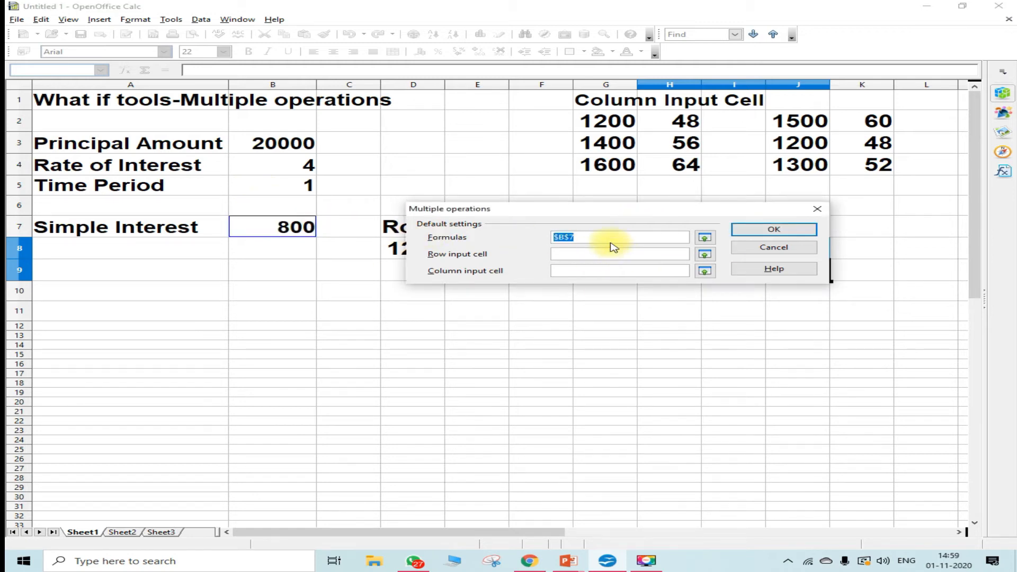
click(578, 254)
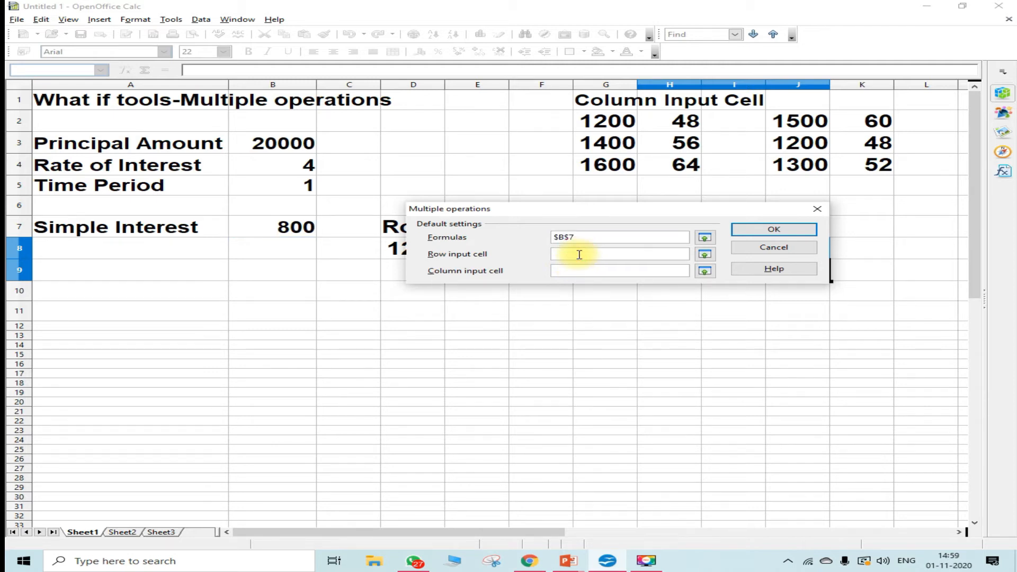
click(265, 148)
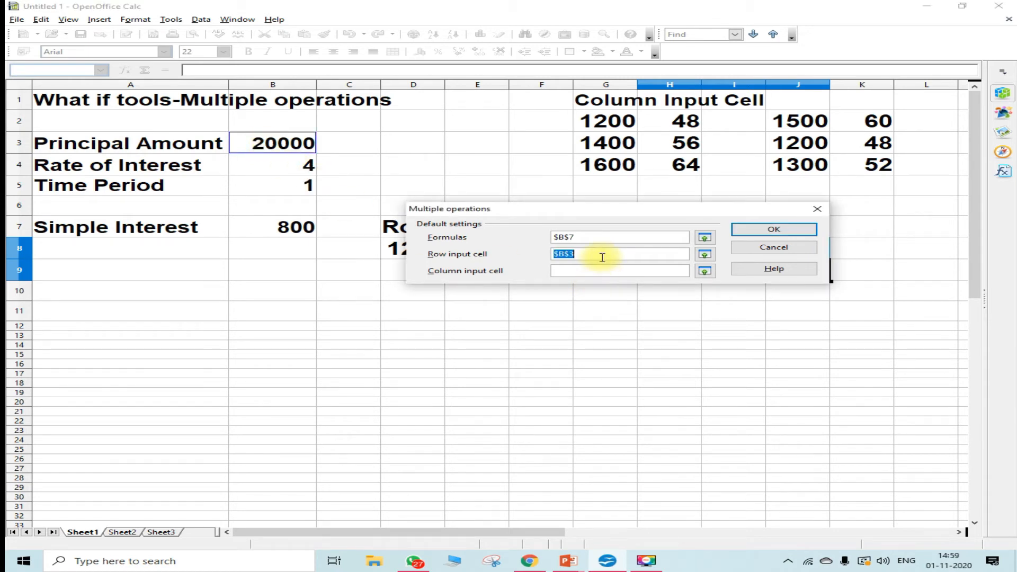
click(803, 232)
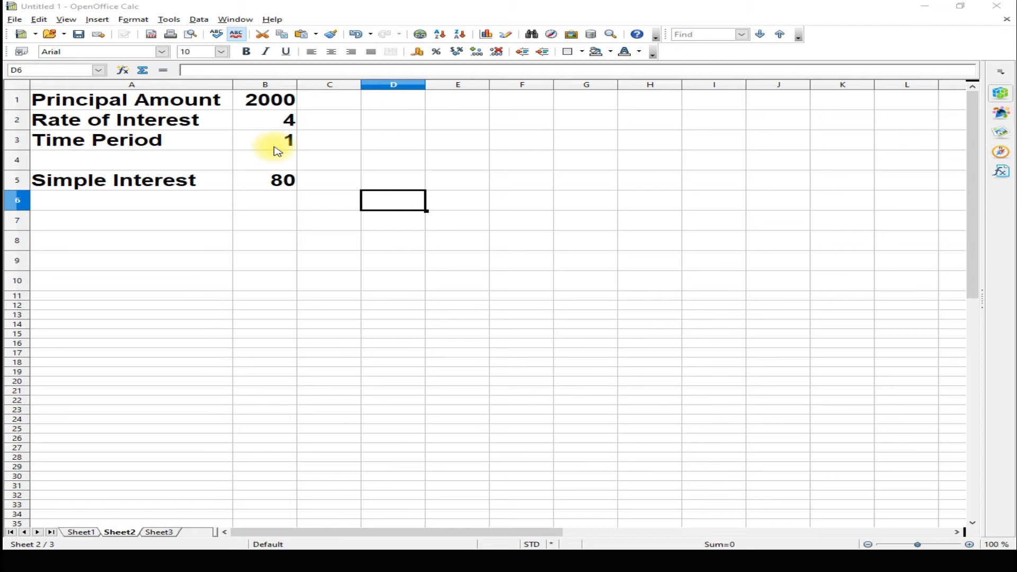
Run Goal Seek with formula cell $B$5, target value 50 and variable cell $B$1, and insert the result.
click(265, 191)
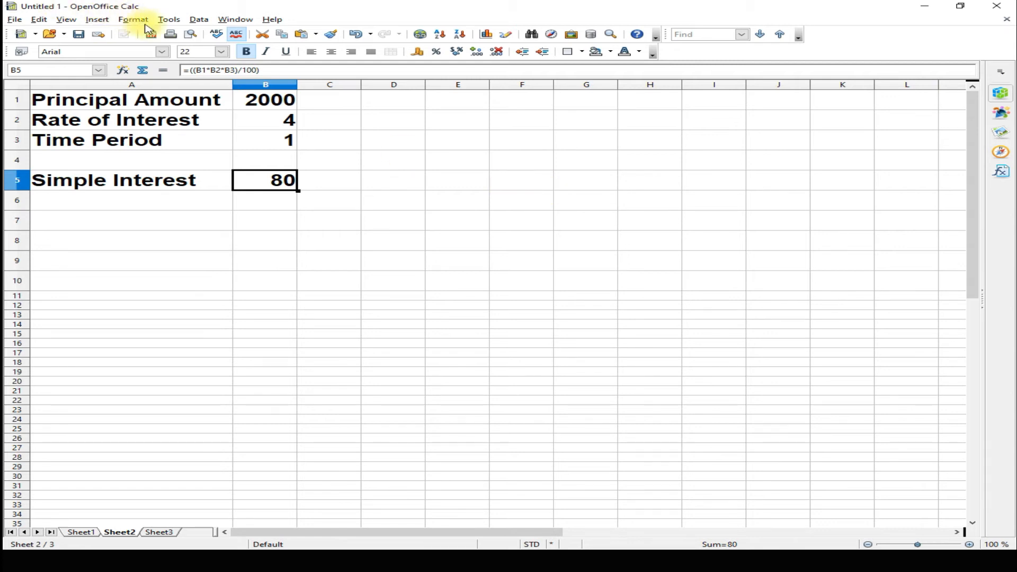
click(164, 21)
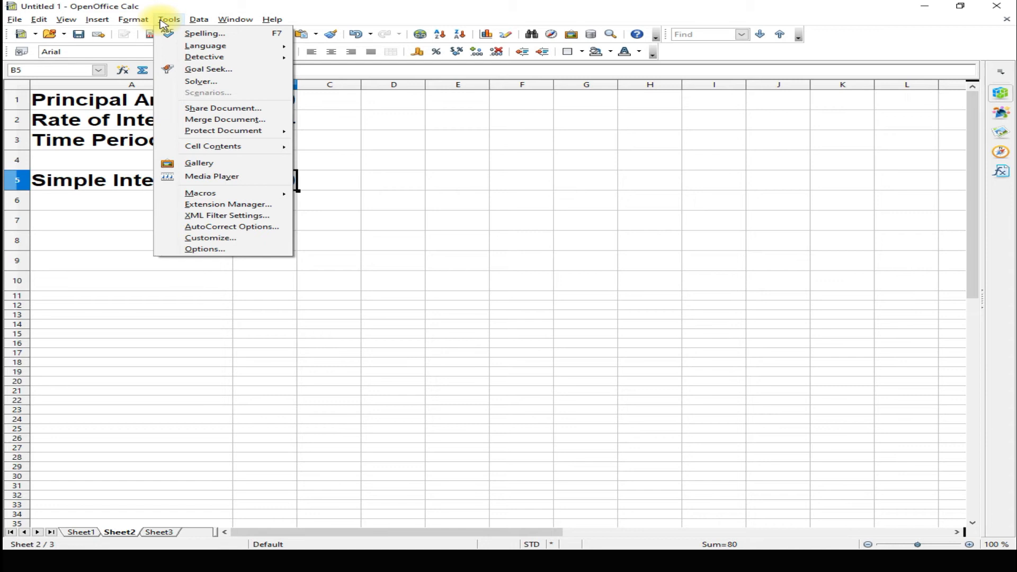
click(210, 69)
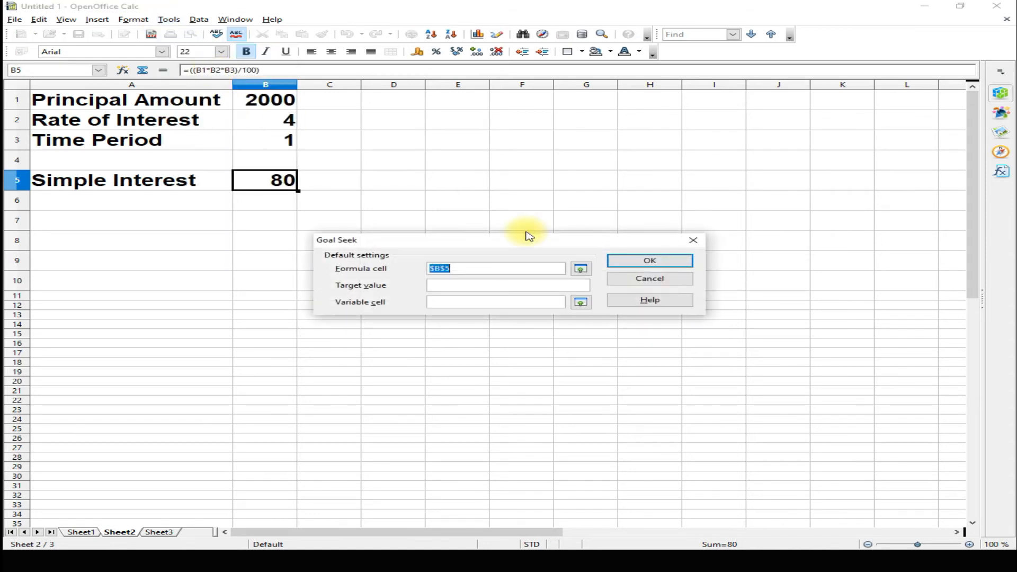
drag(456, 239, 485, 125)
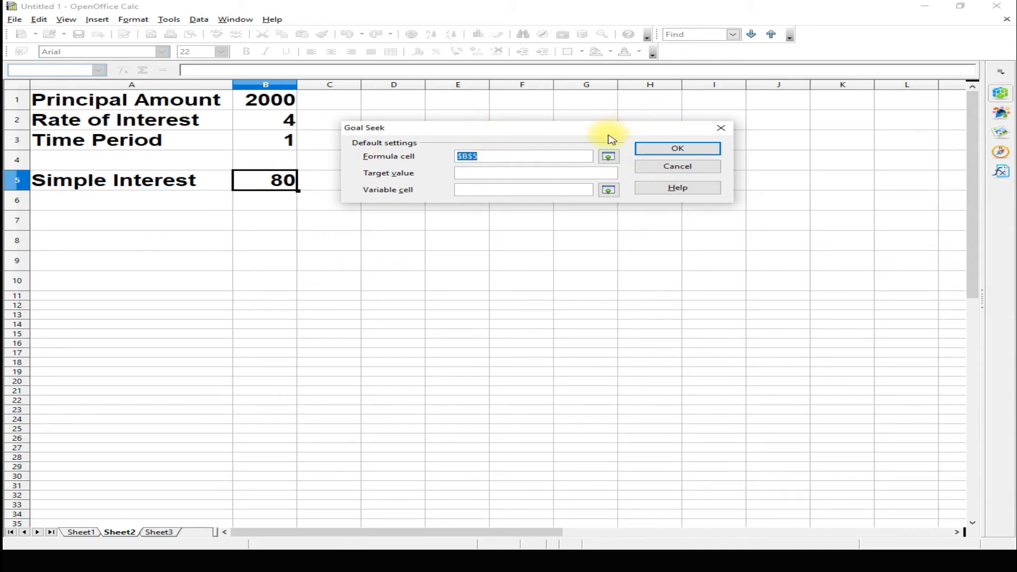
click(496, 155)
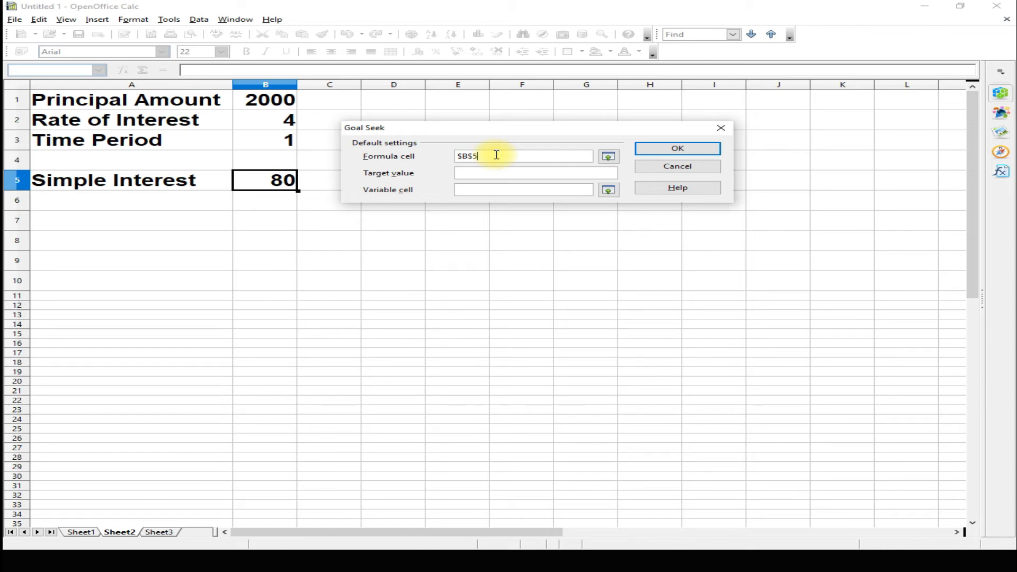
click(242, 184)
click(489, 174)
text(50)
click(483, 192)
click(251, 106)
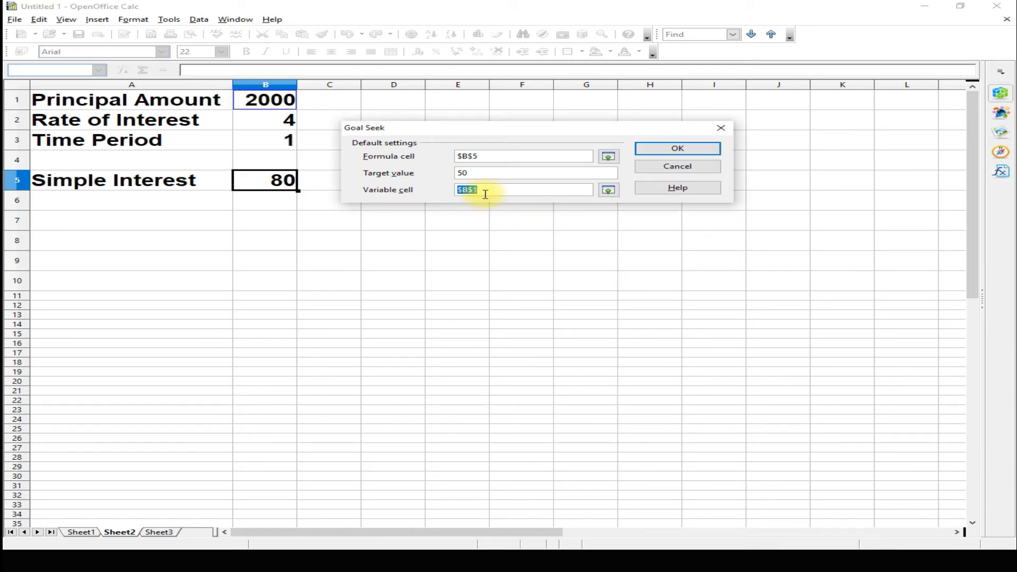
click(677, 150)
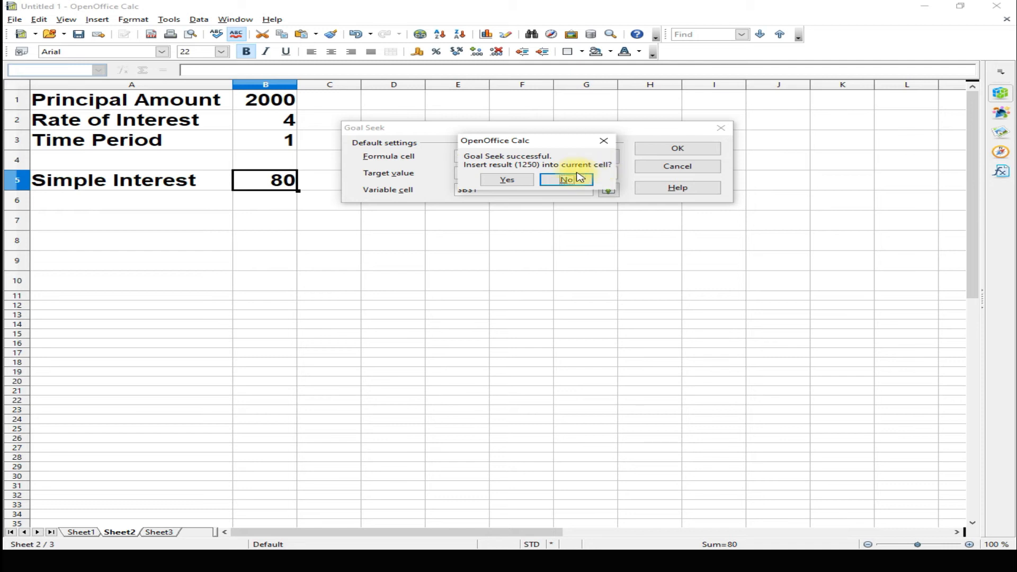
click(506, 180)
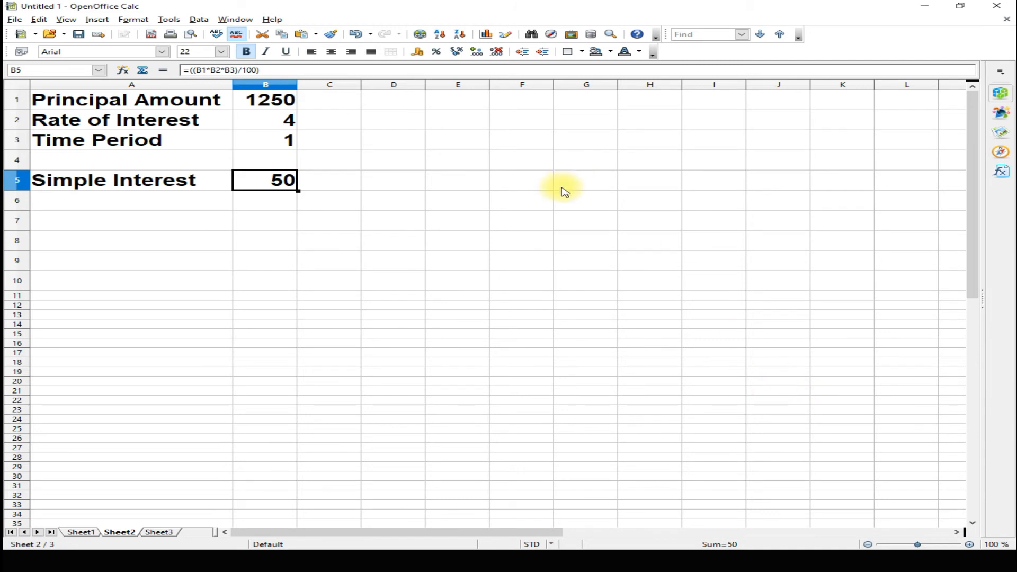
Run Goal Seek with formula cell $B$5, target value 80 and variable cell $B$2, and insert the result.
click(171, 20)
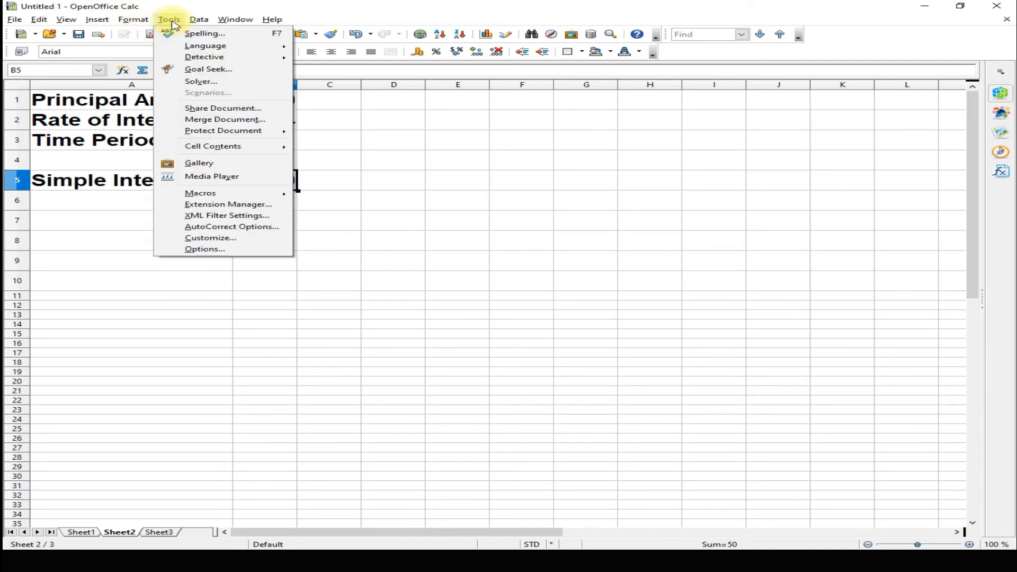
click(227, 70)
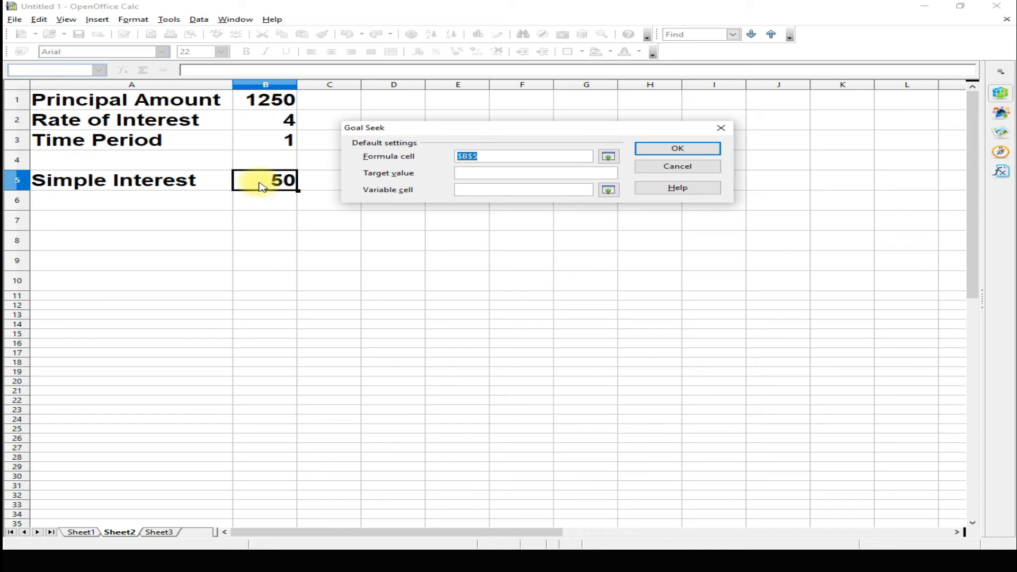
click(496, 158)
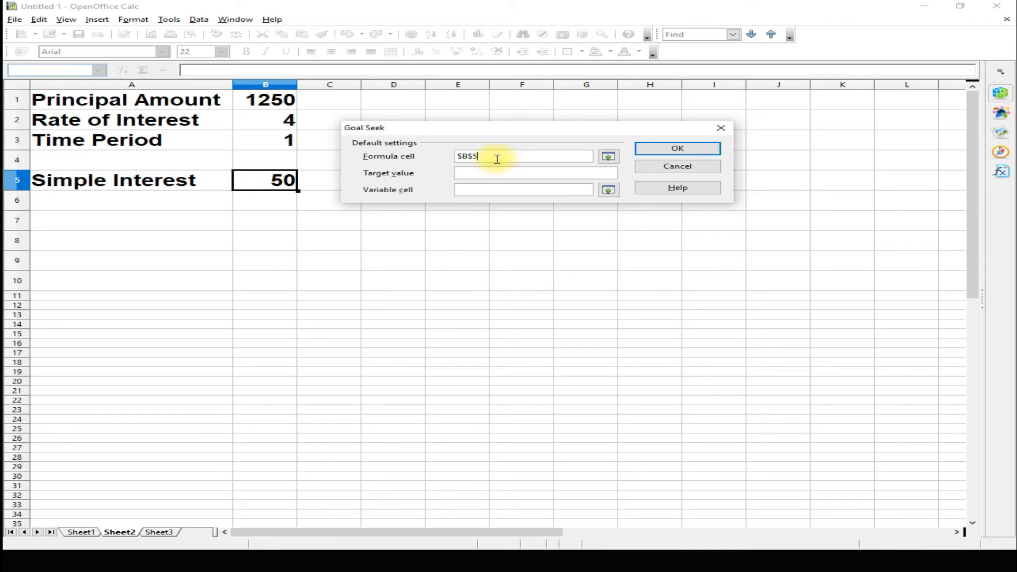
click(498, 176)
text(80)
click(274, 122)
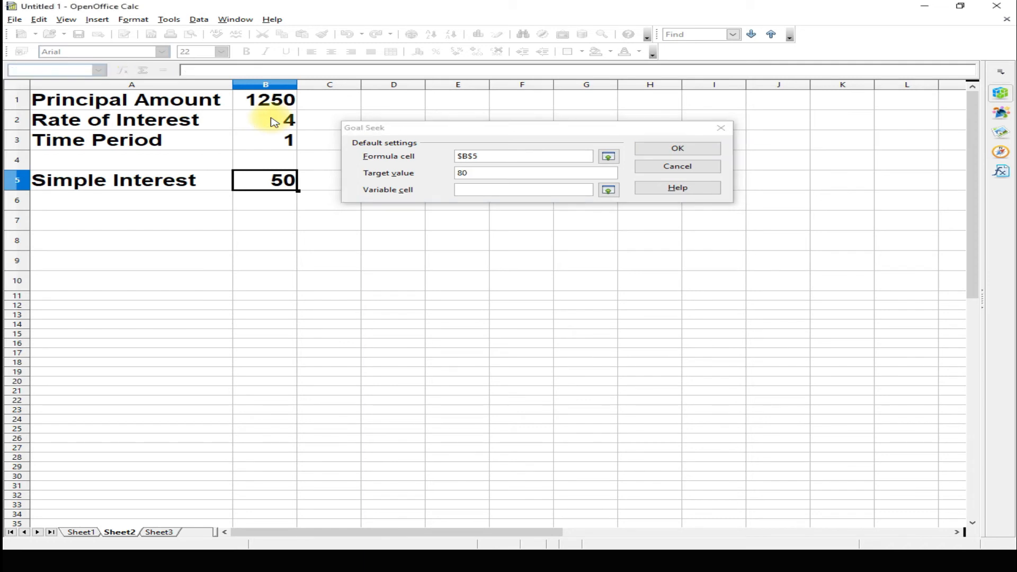
click(504, 188)
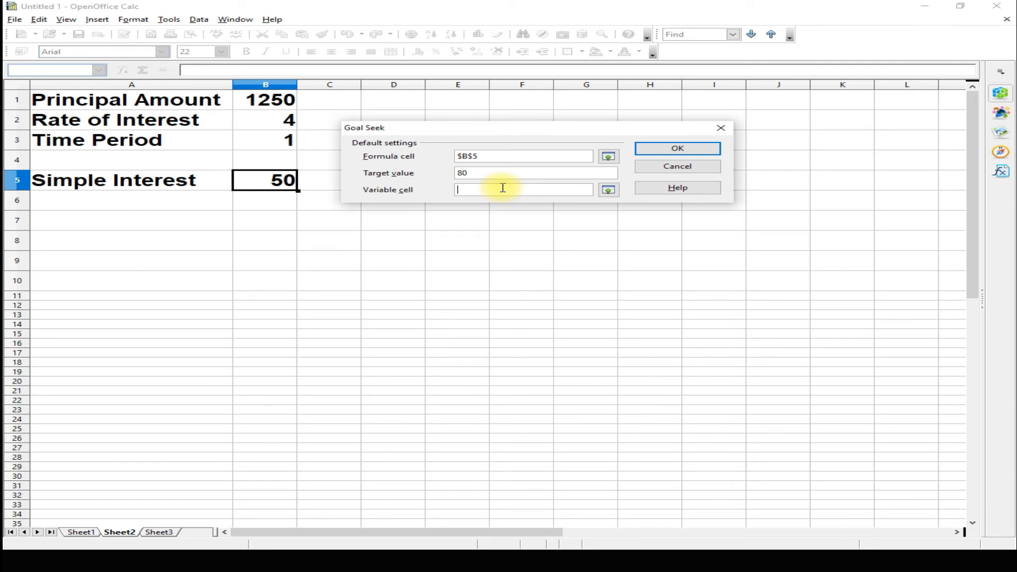
click(272, 124)
click(683, 151)
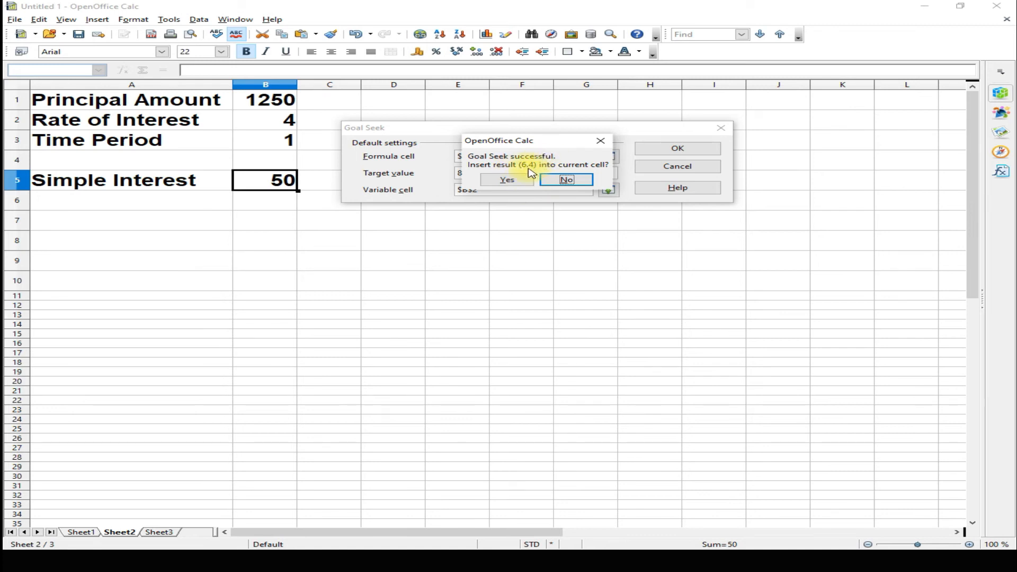
click(508, 182)
click(512, 187)
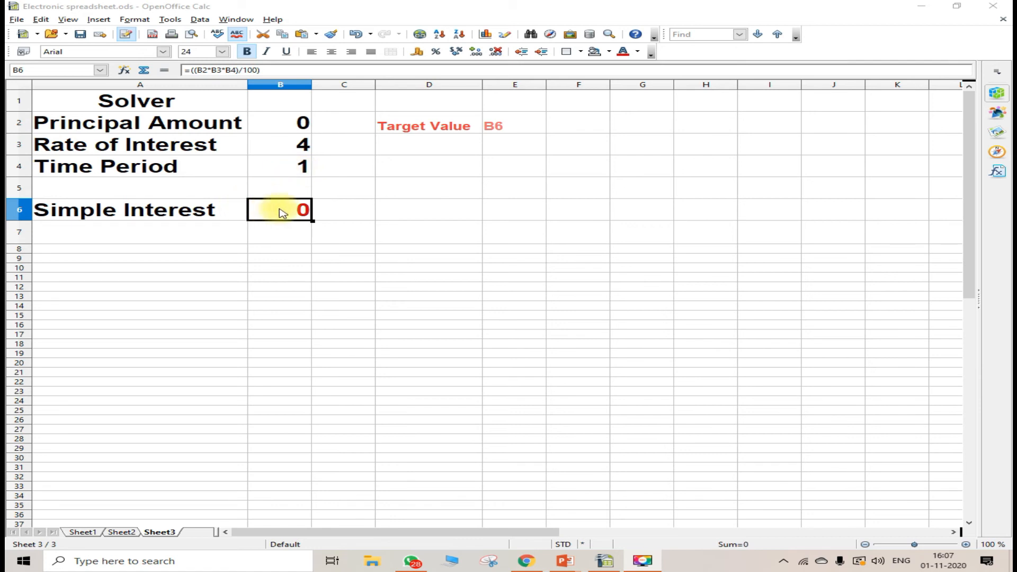
Review the simple interest formula in cell B6 of Sheet3 without changing it, keeping that cell selected.
click(275, 67)
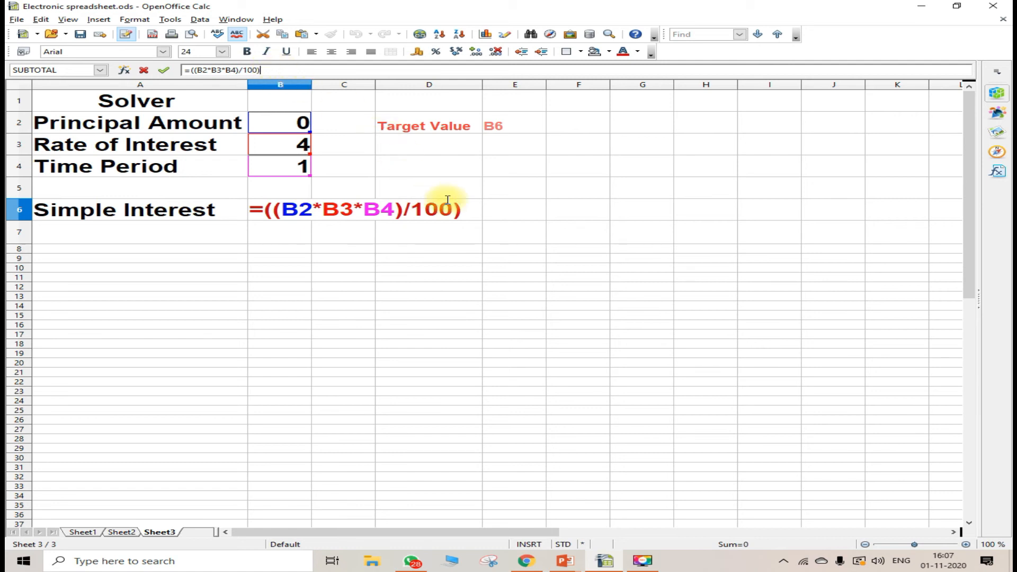
key(Return)
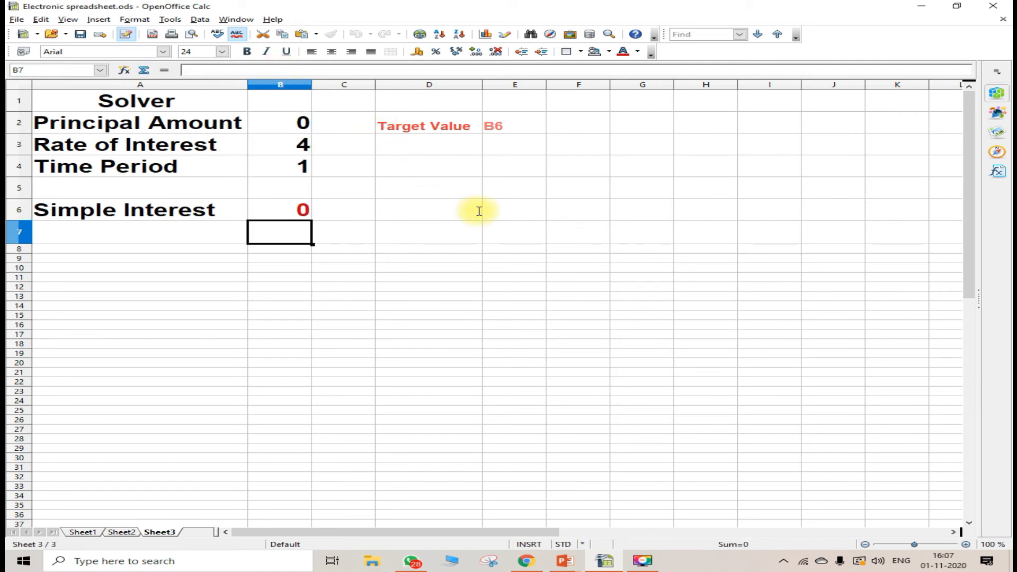
click(276, 211)
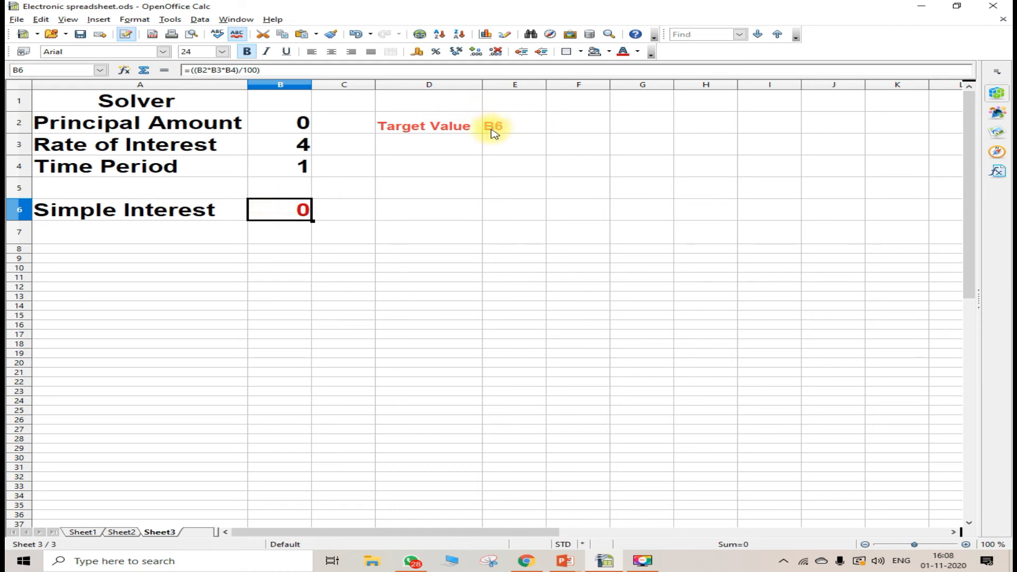
Set up Solver with the simple interest cell $B$6 as target cell, optimized to a value of 500.
click(169, 21)
click(167, 22)
click(167, 24)
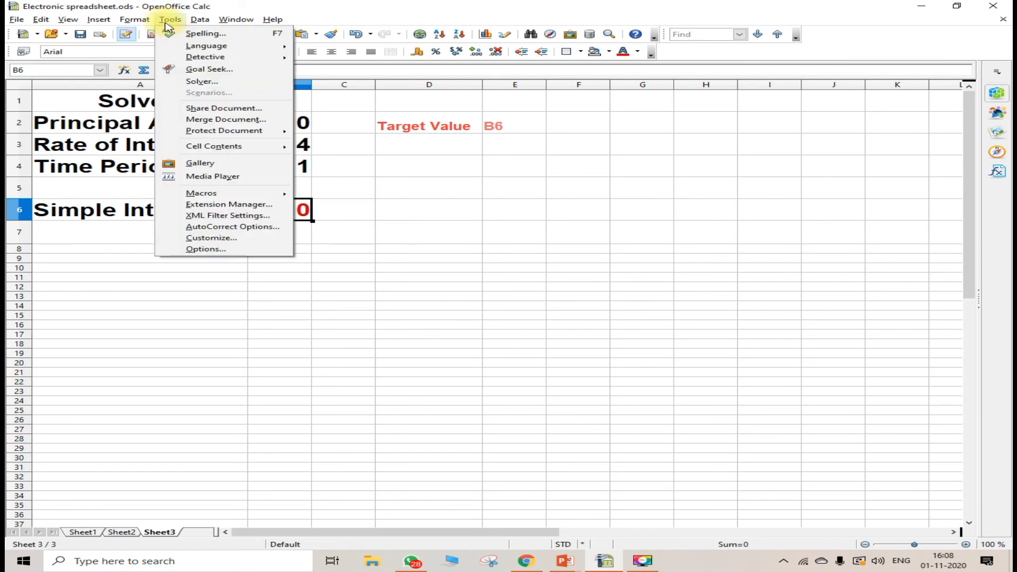
click(204, 82)
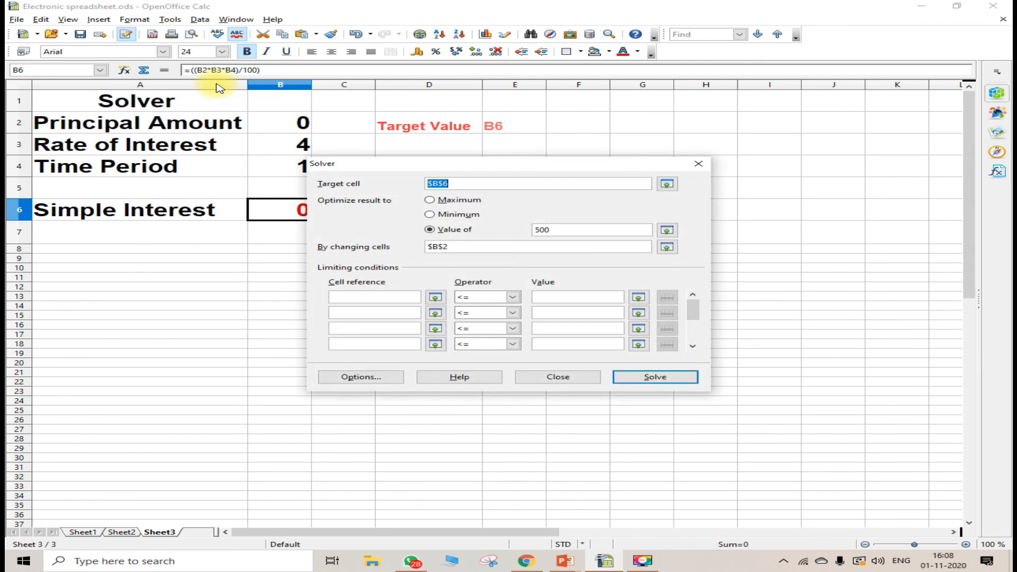
drag(557, 167, 775, 57)
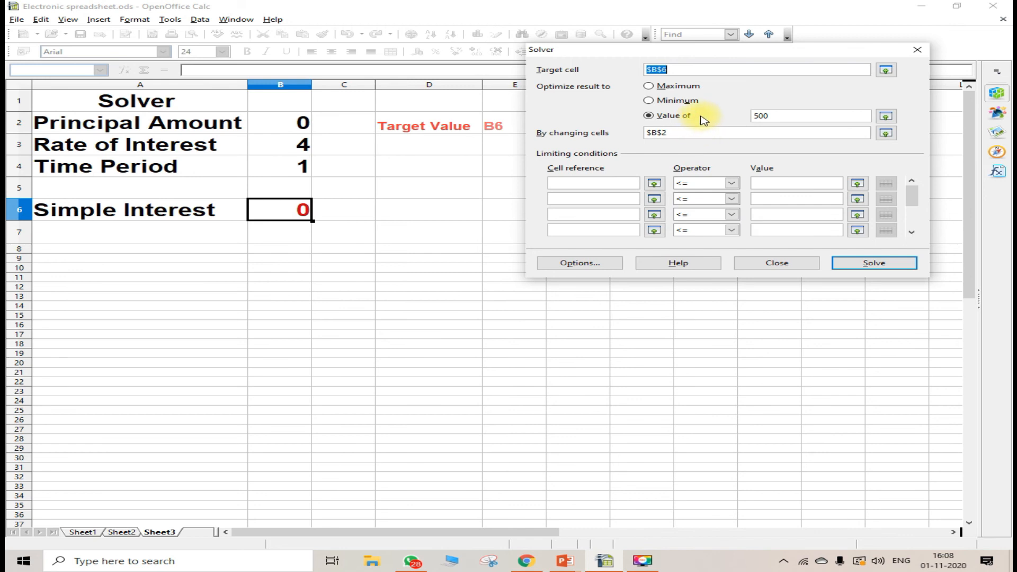
double_click(788, 115)
click(777, 119)
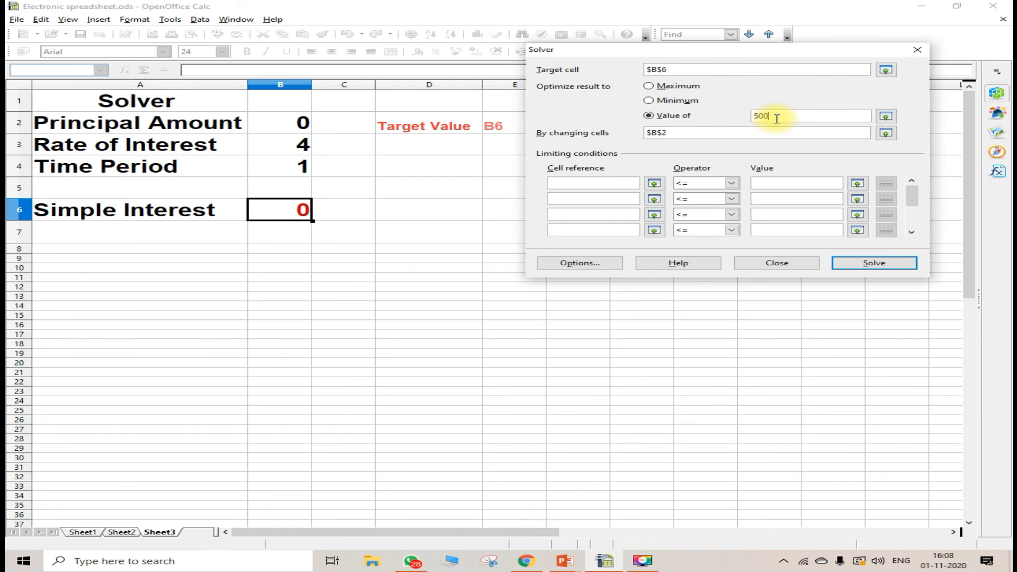
Specify the principal amount cell $B$2 as the changing cell, solve, and keep the result.
click(682, 133)
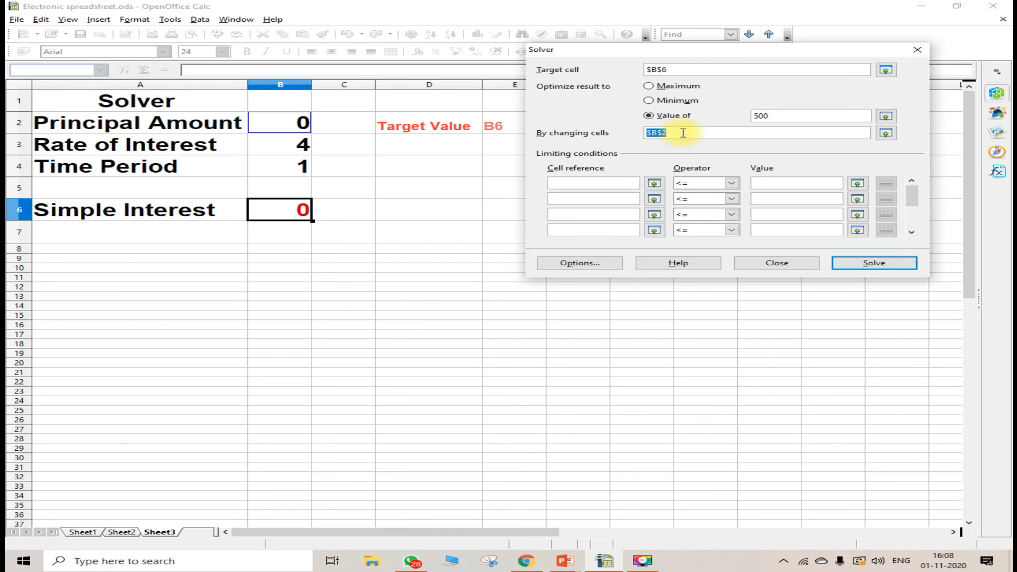
click(683, 133)
drag(672, 133, 629, 136)
key(BackSpace)
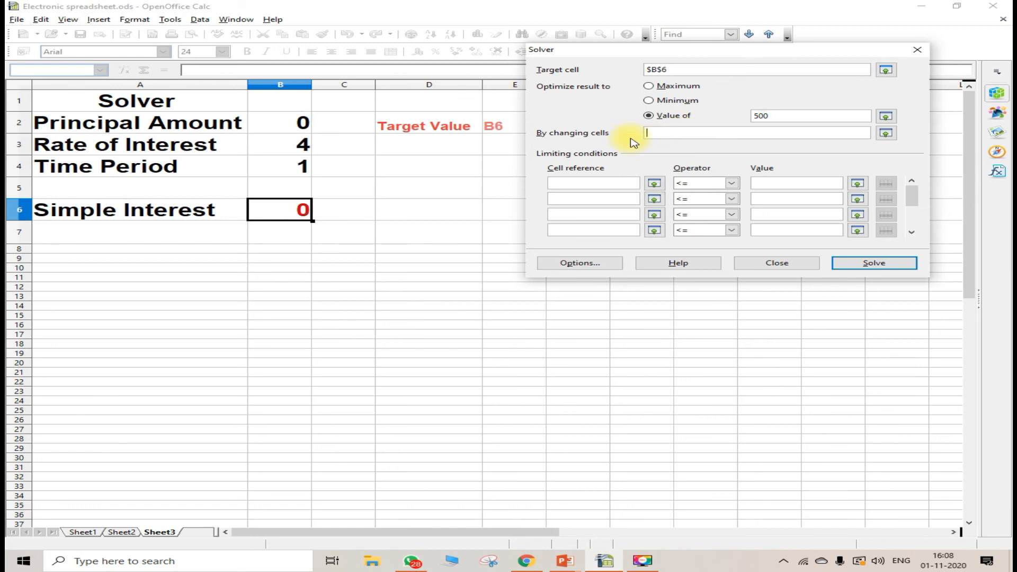
click(269, 127)
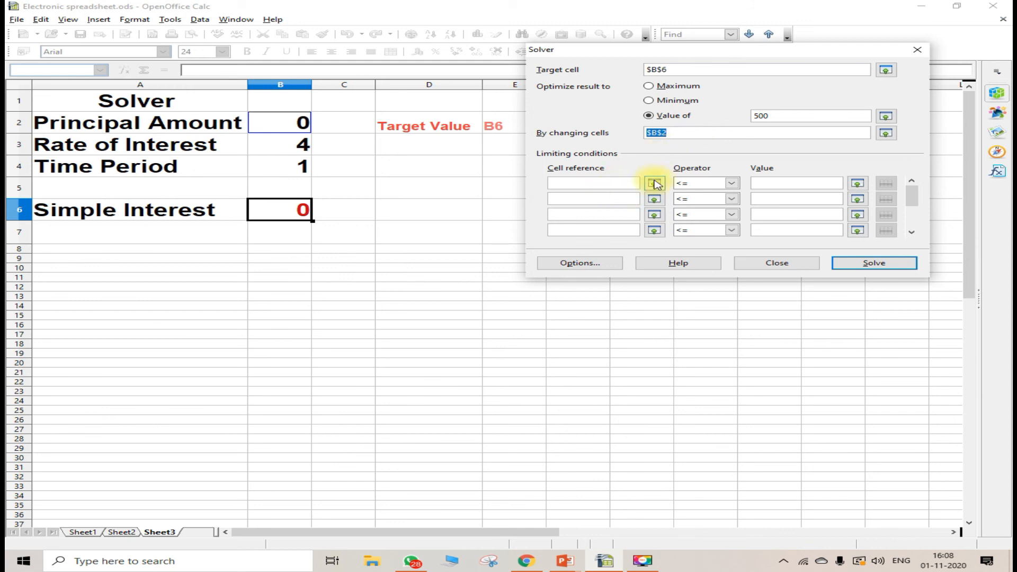
click(886, 267)
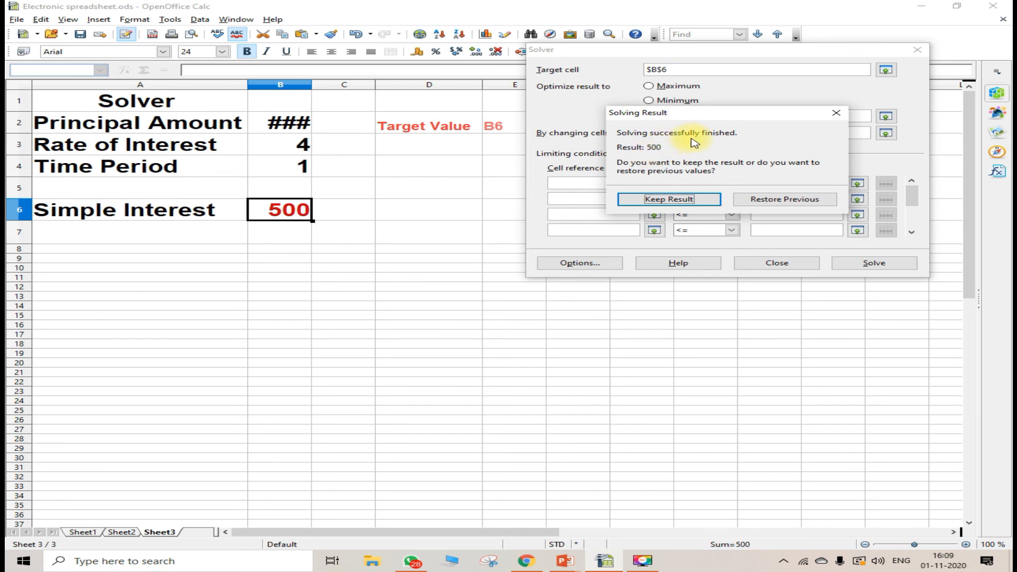
click(683, 200)
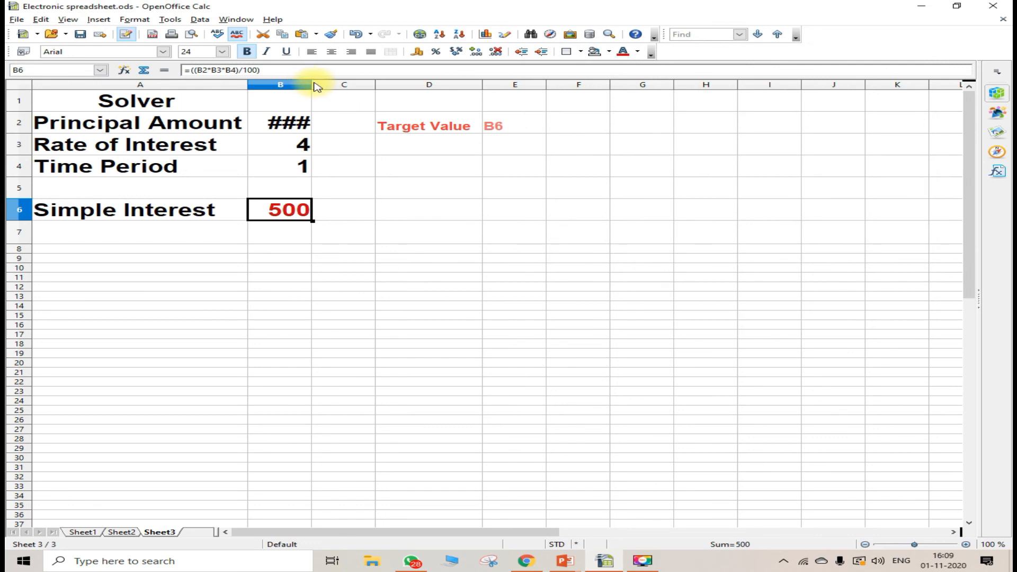
Widen column B to fit the principal amount and reset cell B2 to 0.
drag(312, 85, 335, 84)
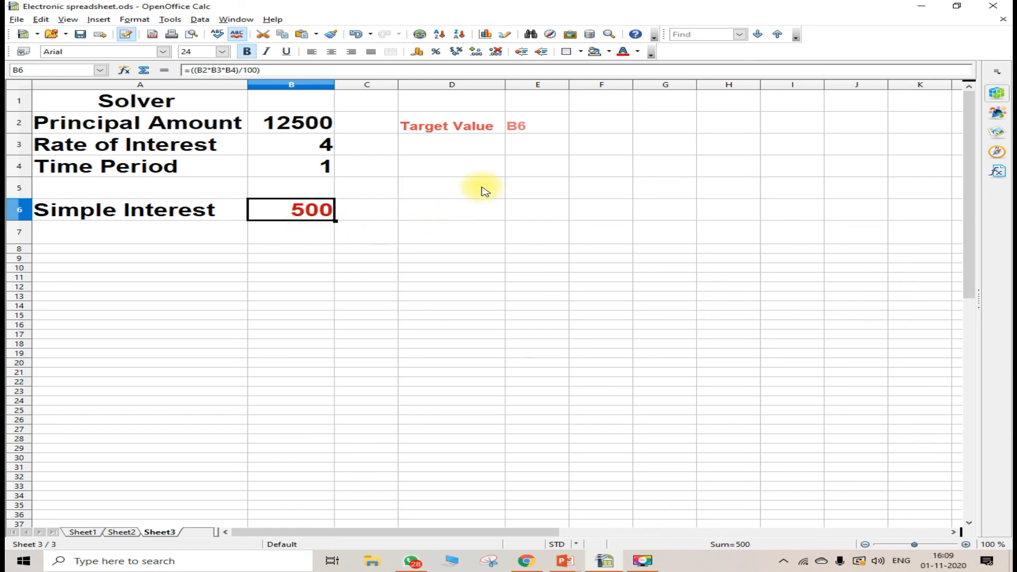
click(276, 117)
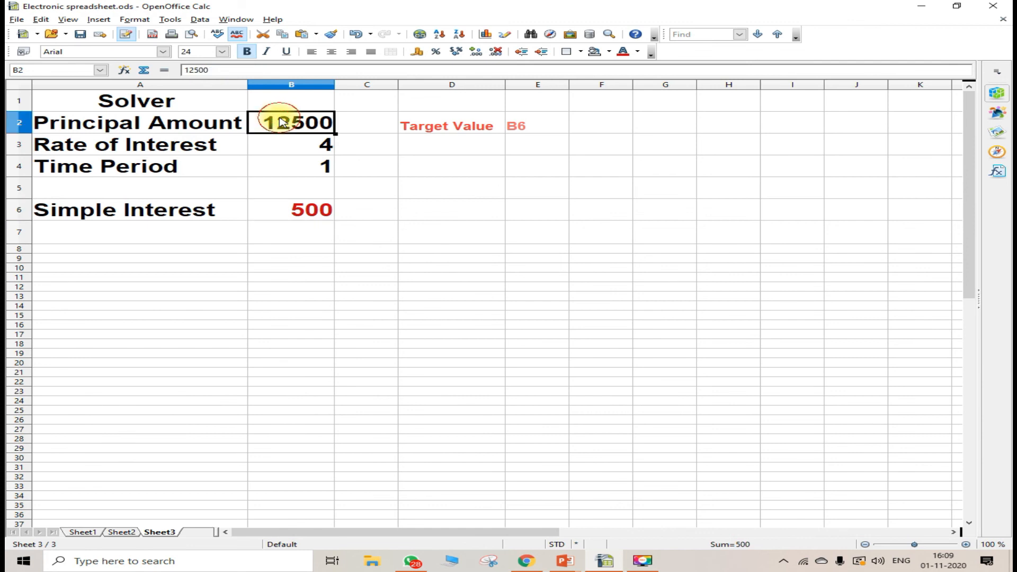
key(Delete)
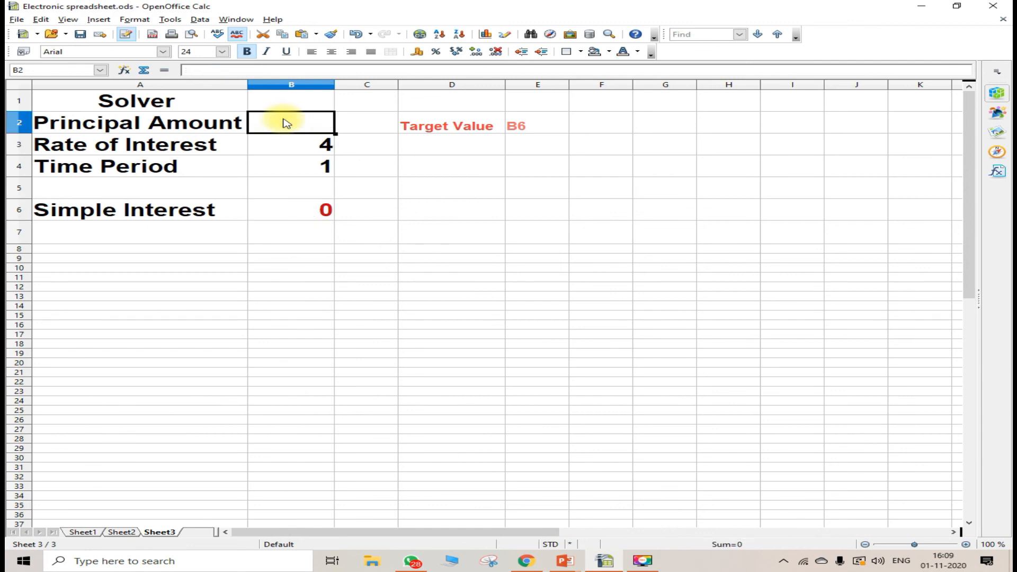
text(0)
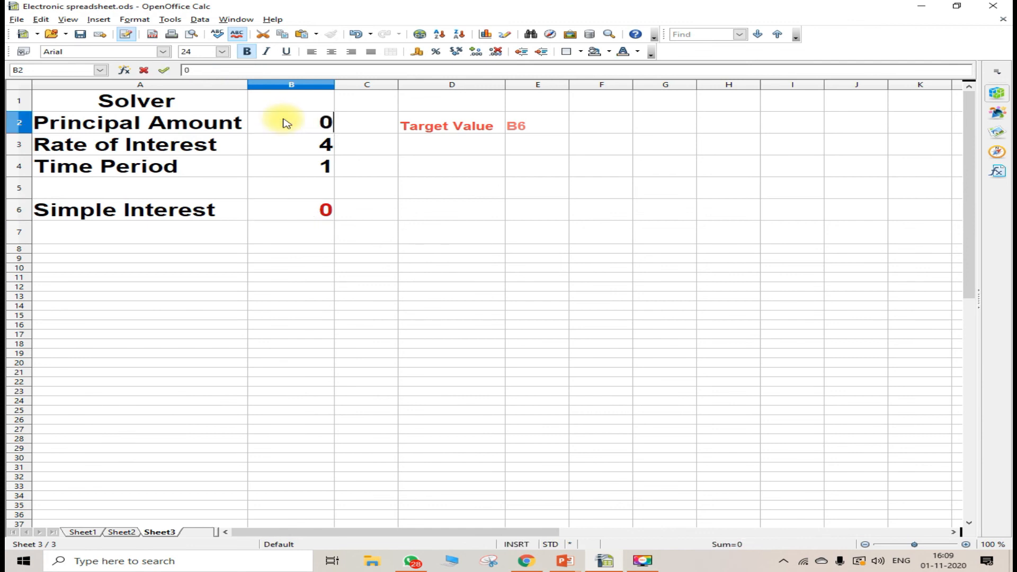
Run Solver on target cell $B$6 for a value of 900 by changing $B$2, and keep the result.
click(171, 21)
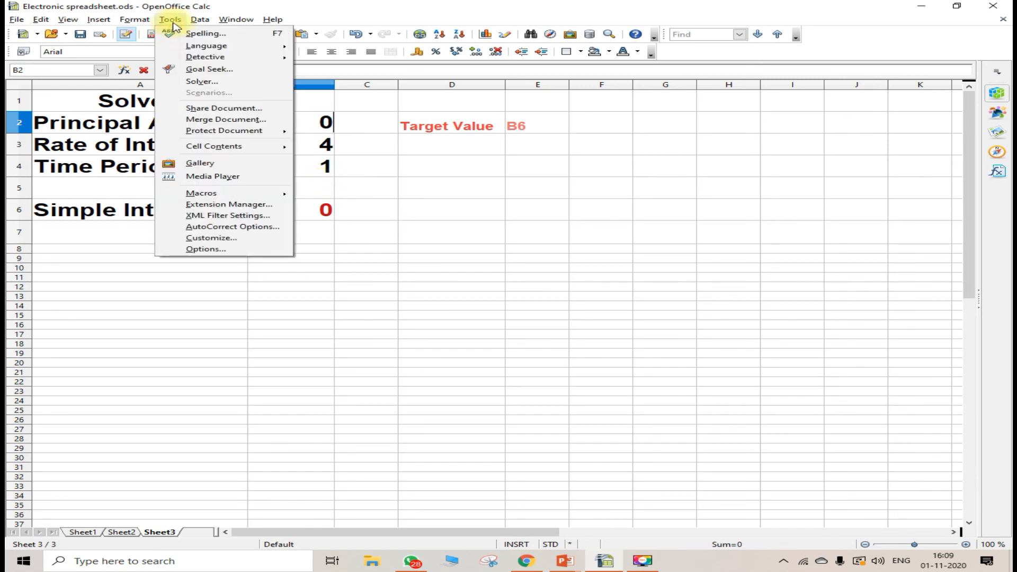
click(212, 84)
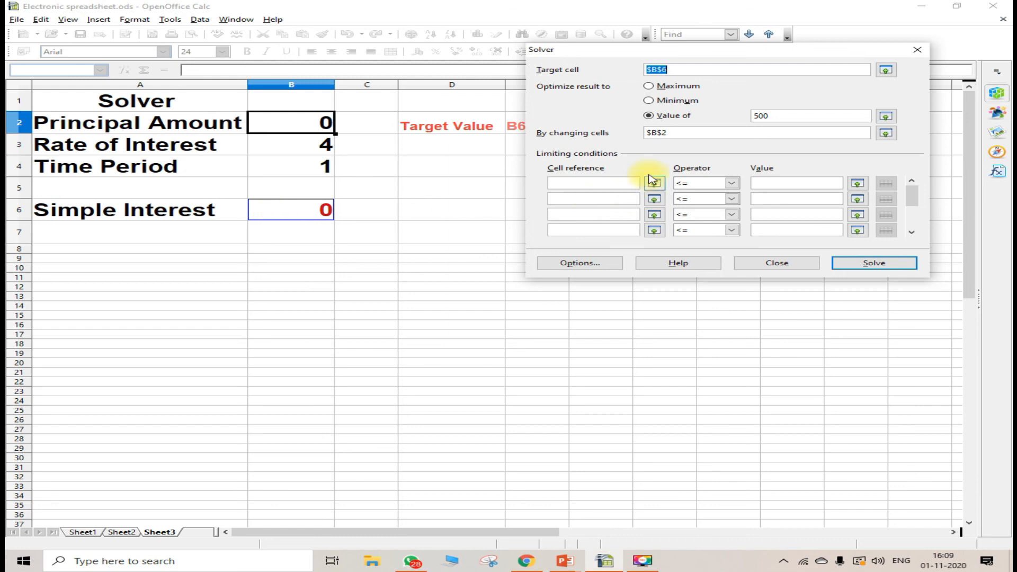
click(690, 71)
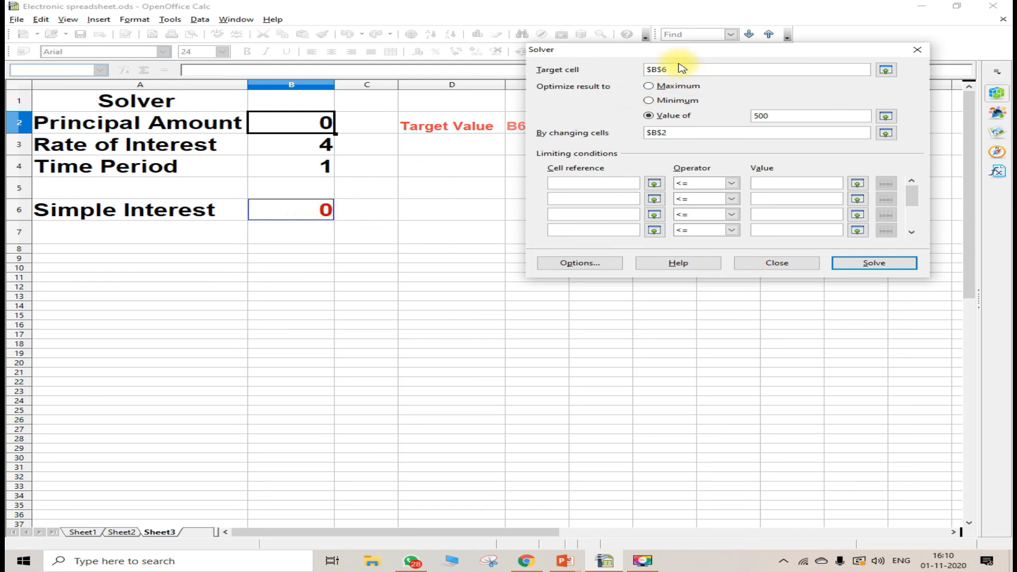
double_click(789, 119)
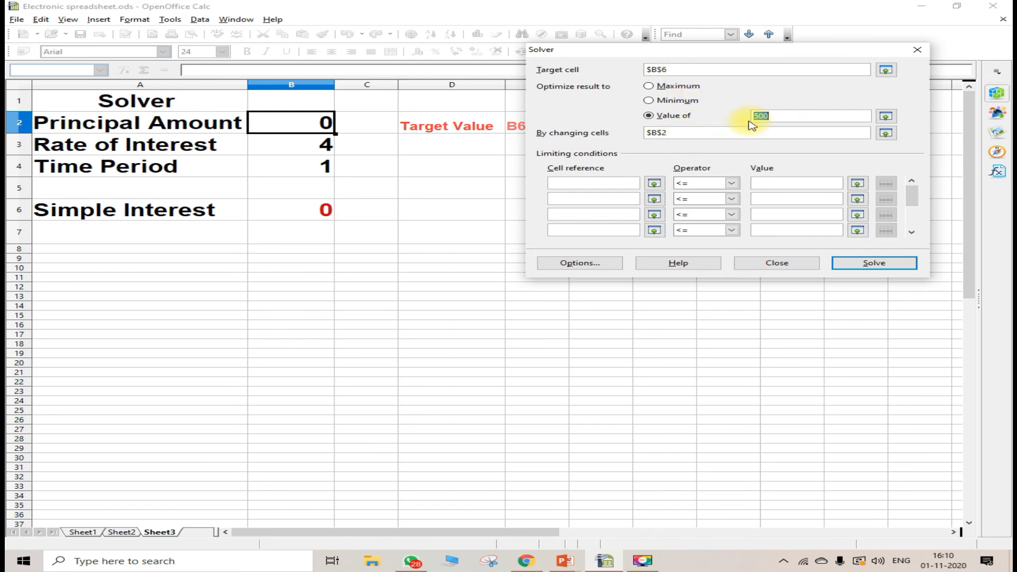
key(BackSpace)
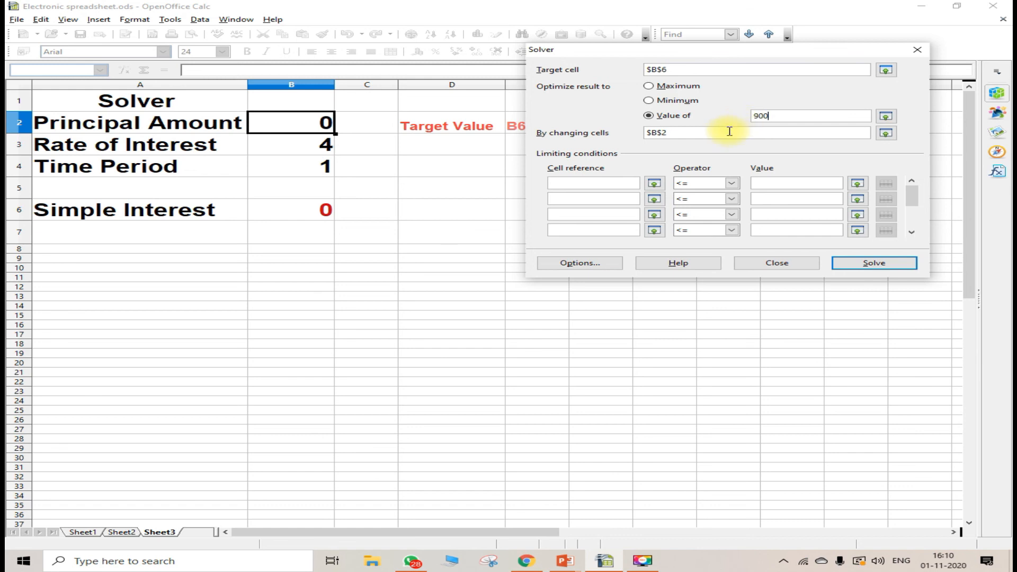
click(687, 134)
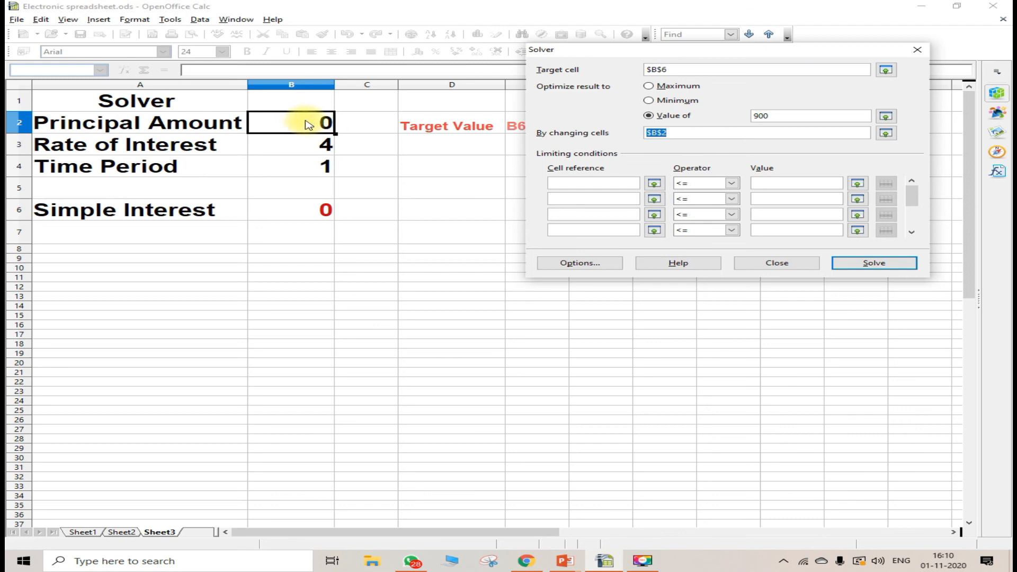
click(874, 270)
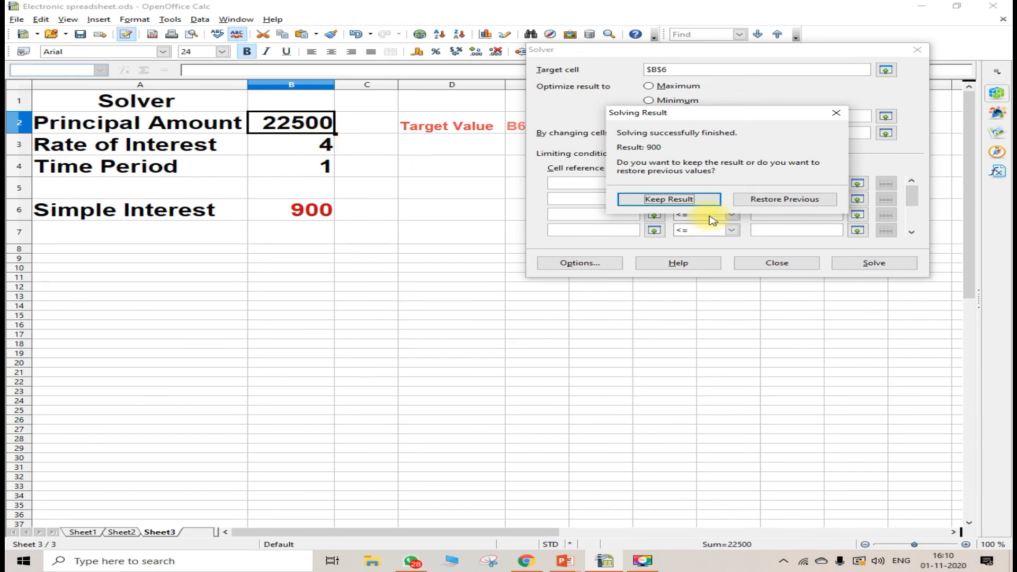
click(680, 206)
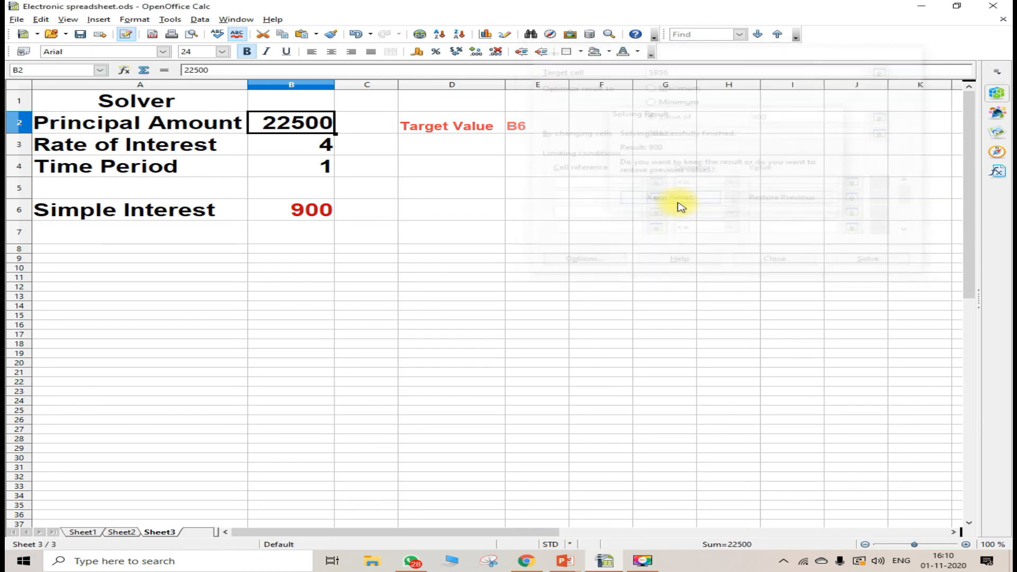
click(296, 153)
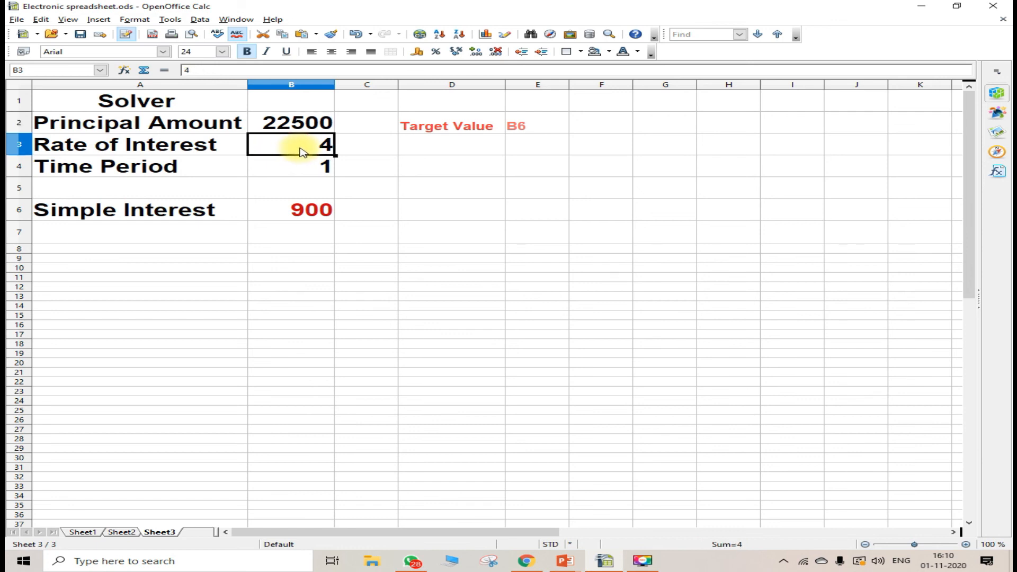